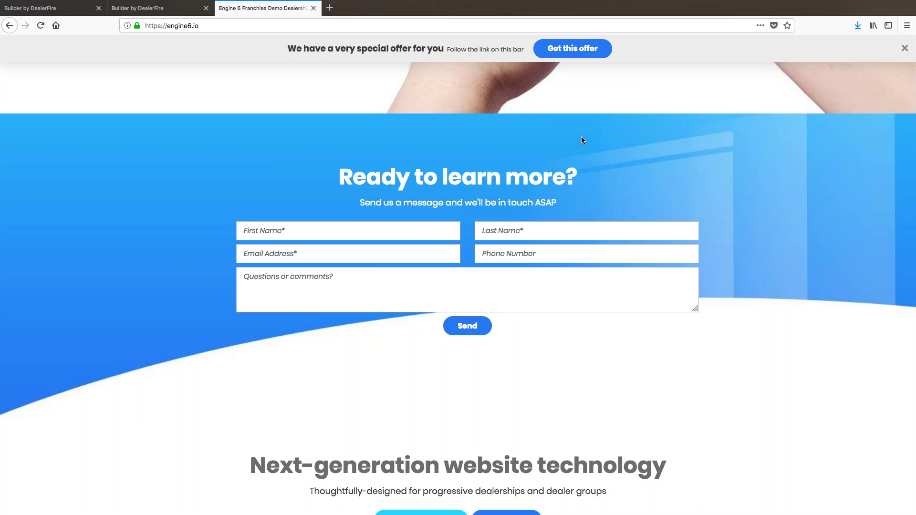
Step: Review the demo site's empty 'Ready to learn more?' contact form, then switch to the Builder by DealerFire tab
scroll(581, 140, up, 15)
scroll(581, 140, up, 5)
scroll(581, 140, down, 6)
scroll(581, 140, down, 6)
scroll(581, 140, down, 7)
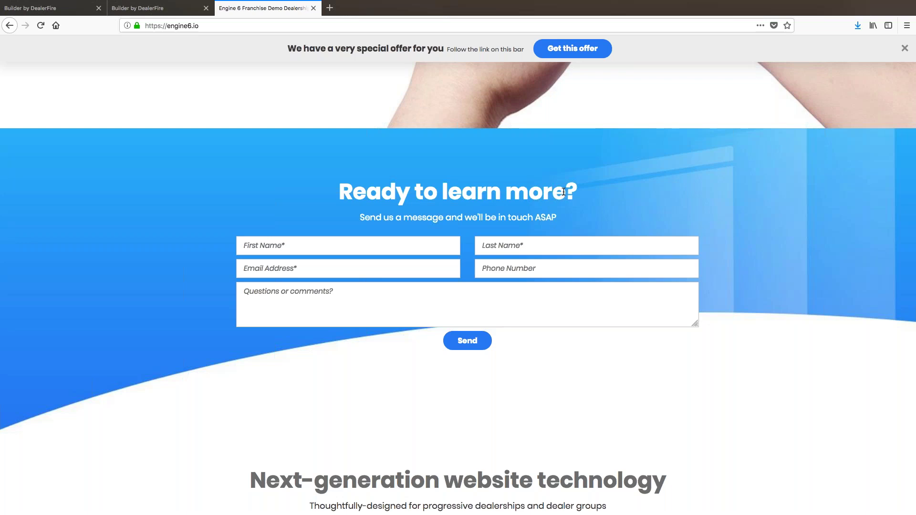
scroll(168, 76, down, 1)
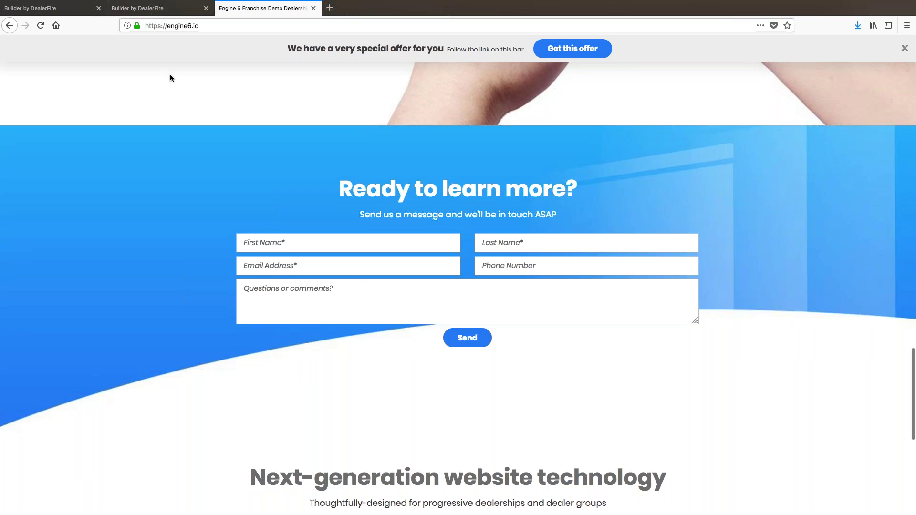
scroll(170, 78, up, 1)
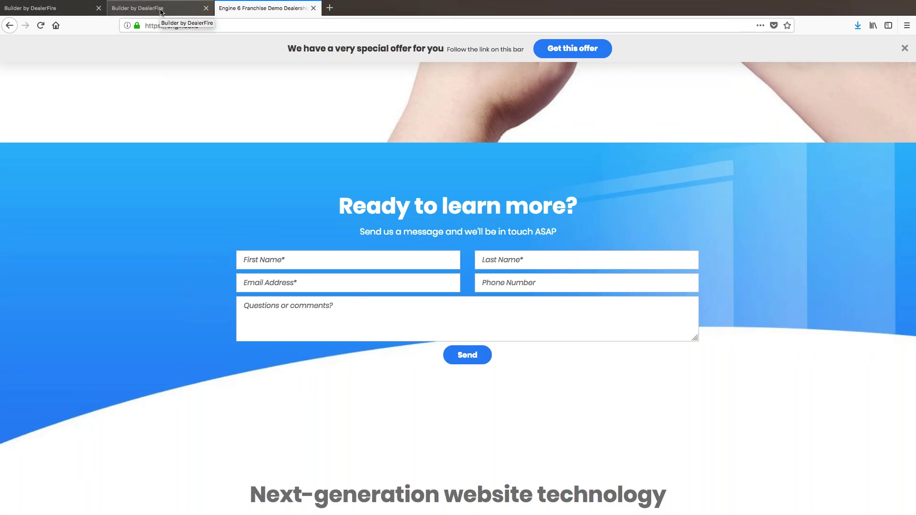
click(161, 11)
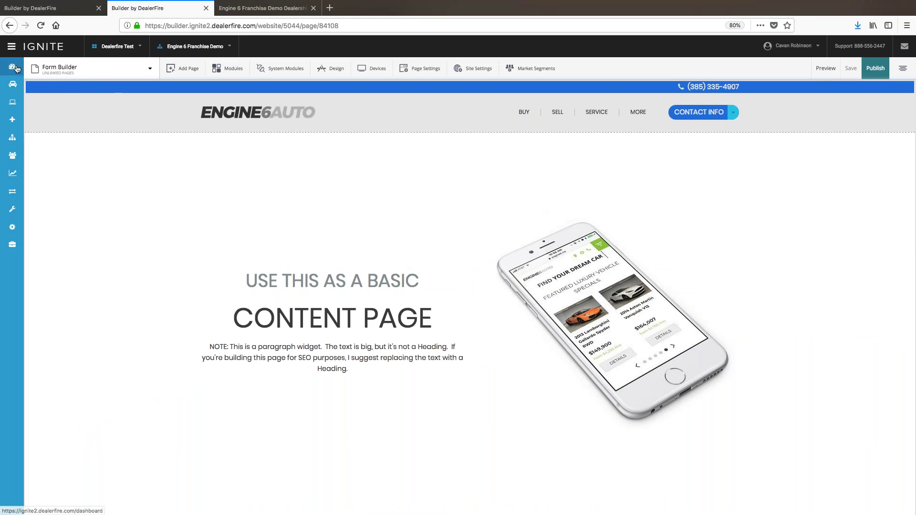
Step: Open the sidebar's Inventory page in a new tab, view it, then return to the page builder
mouse_move(13, 84)
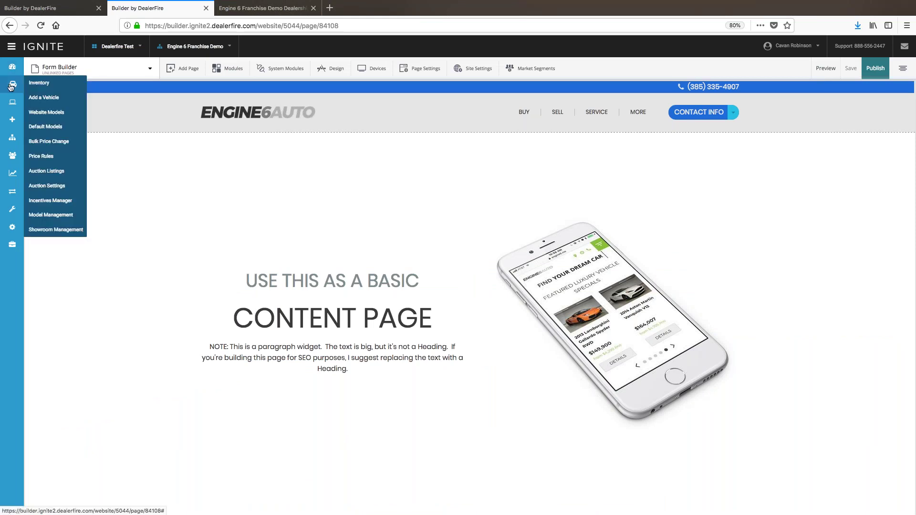
right_click(30, 85)
click(53, 85)
click(242, 8)
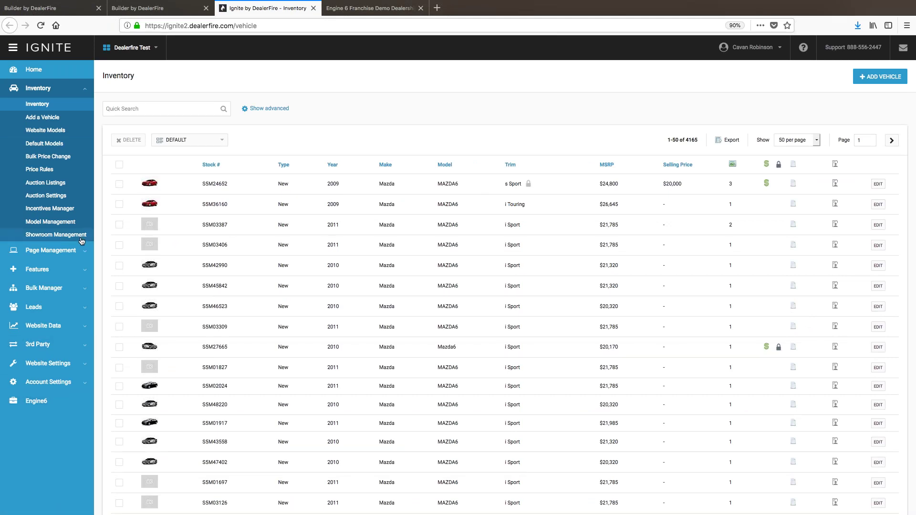
click(64, 89)
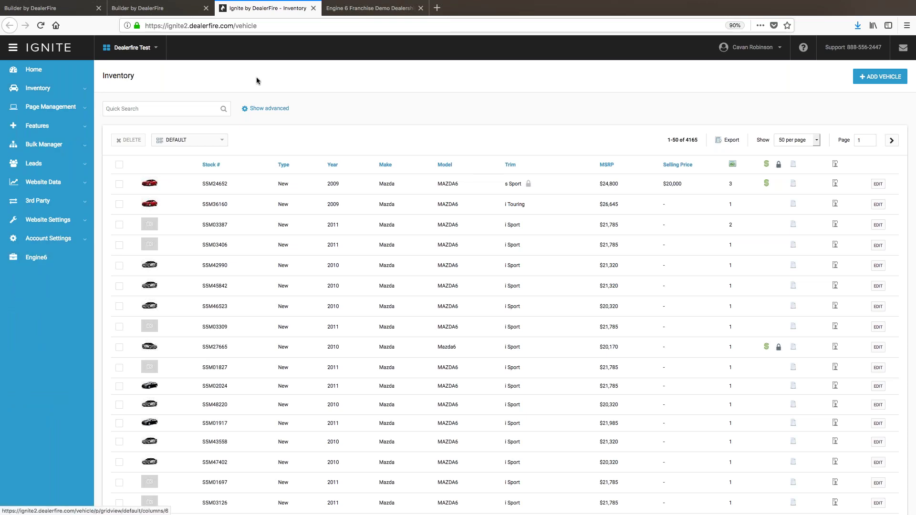
click(164, 13)
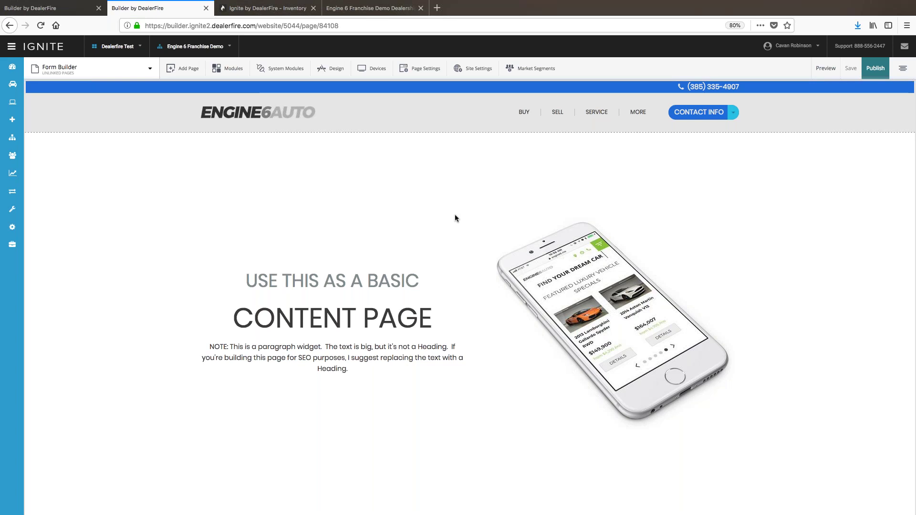
scroll(455, 218, down, 4)
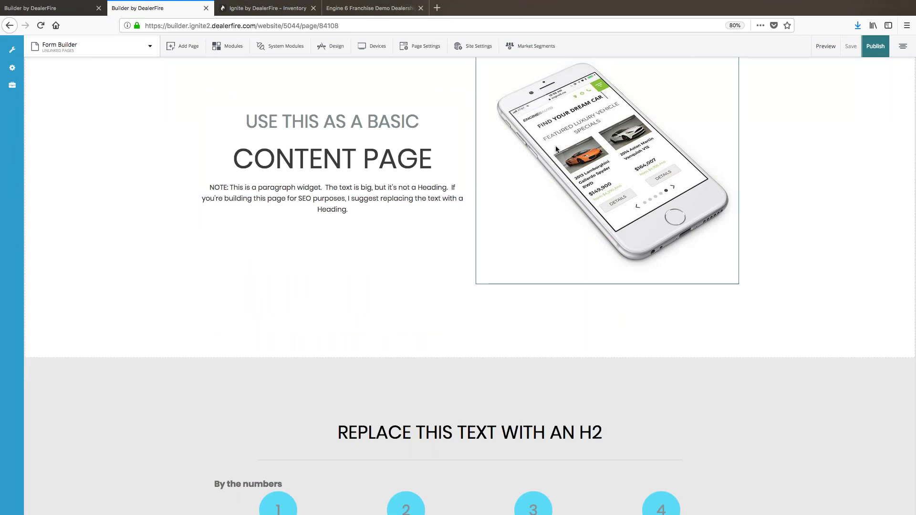
scroll(556, 148, down, 20)
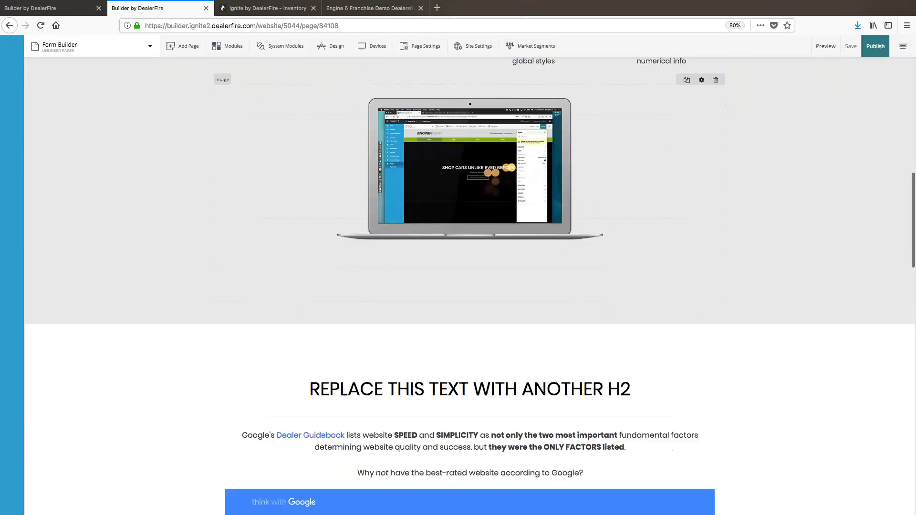
scroll(556, 148, down, 20)
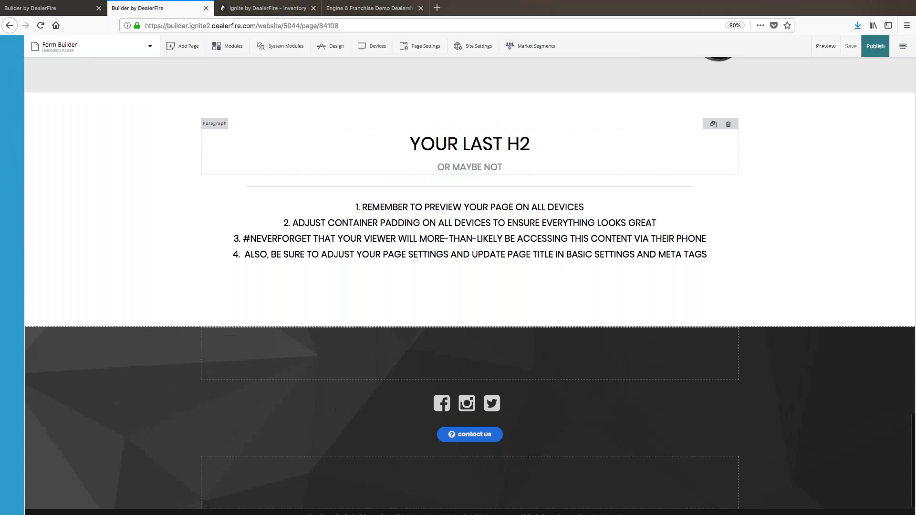
scroll(470, 286, up, 20)
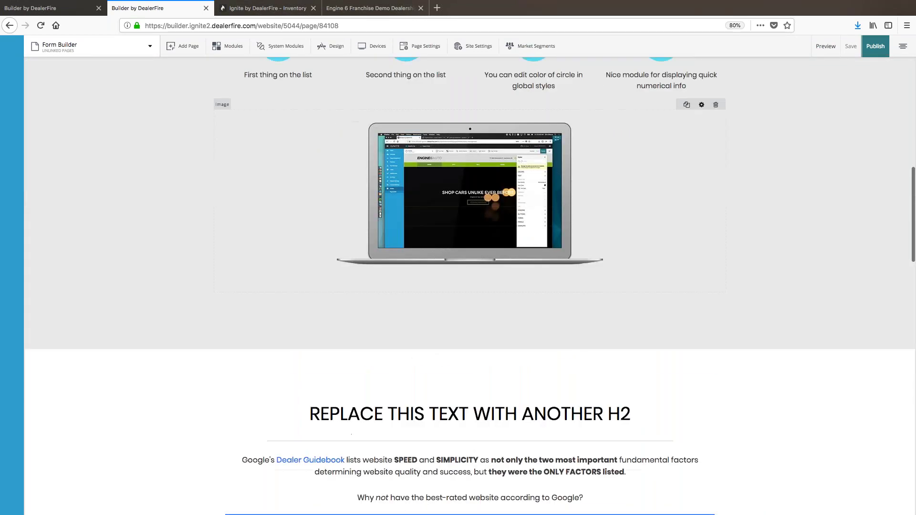
scroll(470, 286, up, 15)
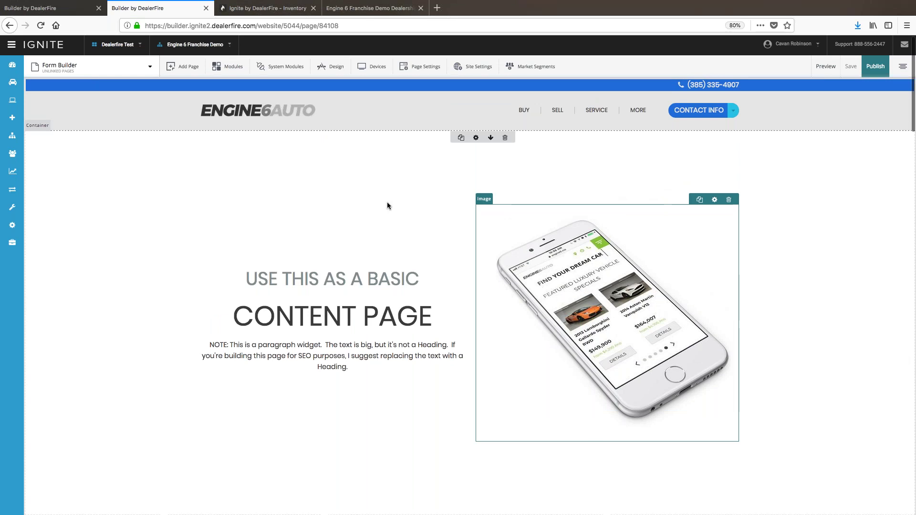
scroll(388, 205, down, 2)
scroll(310, 160, up, 1)
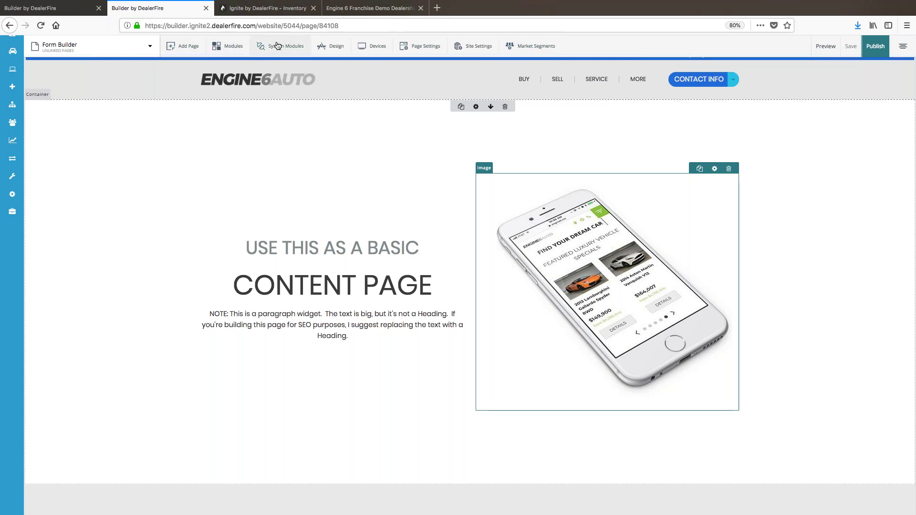
Step: Filter the module library to Form modules and browse Contact Us, Custom Contact and Employment Application
click(234, 46)
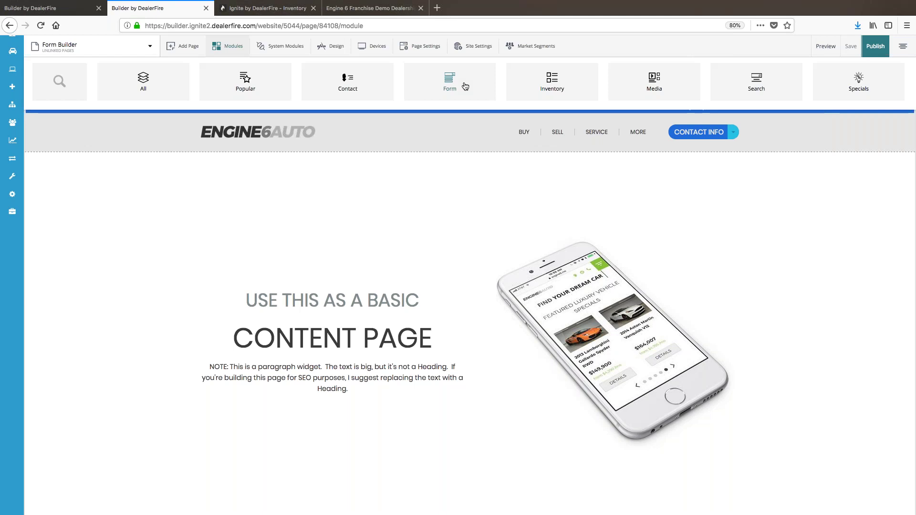
click(465, 86)
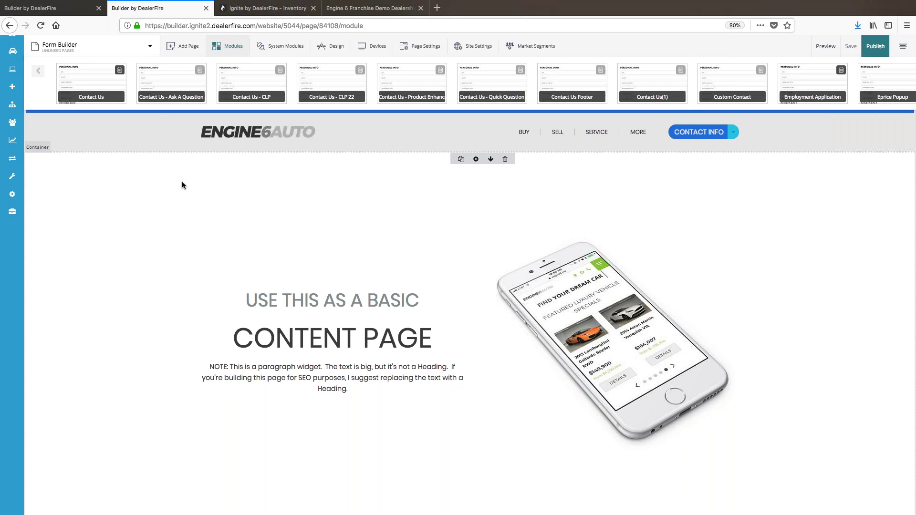
scroll(182, 185, down, 1)
scroll(182, 185, down, 3)
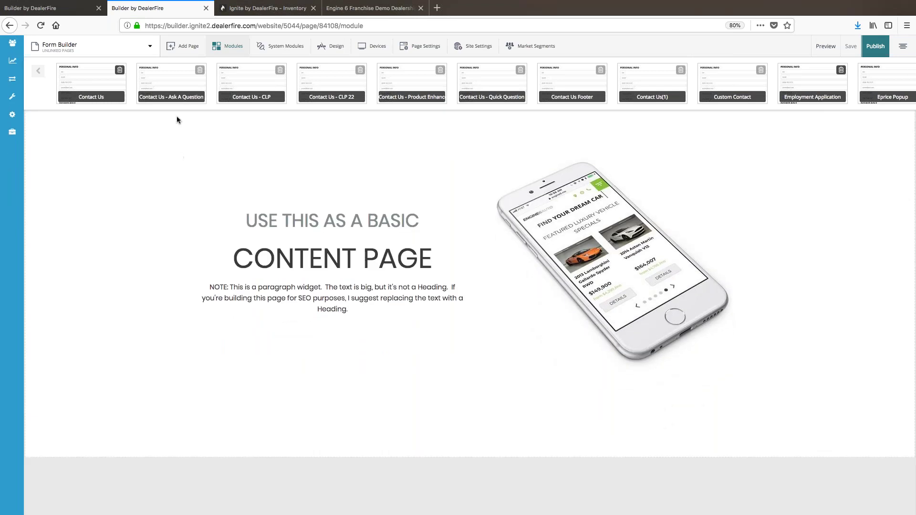
Step: Drop the 'Contact Us - Ask A Question' module below the content container and scroll to it
drag(176, 88, 525, 381)
scroll(788, 232, down, 2)
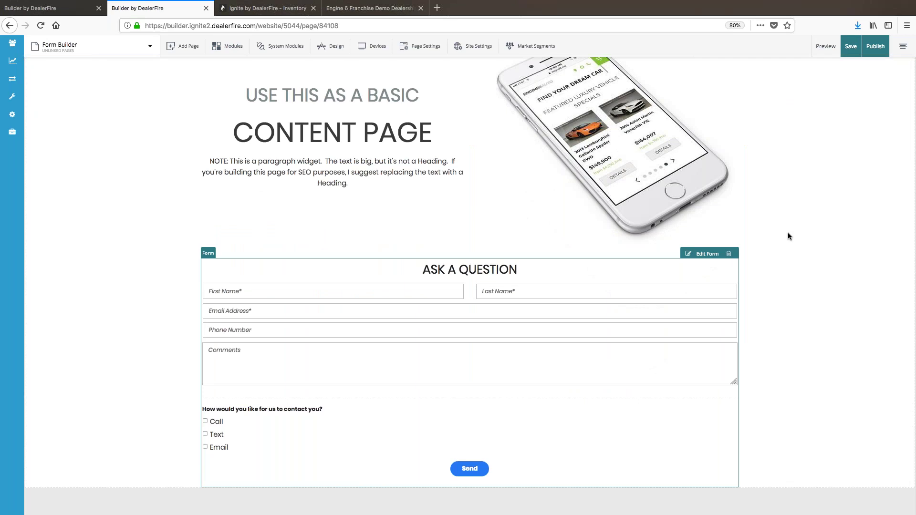
scroll(788, 233, down, 2)
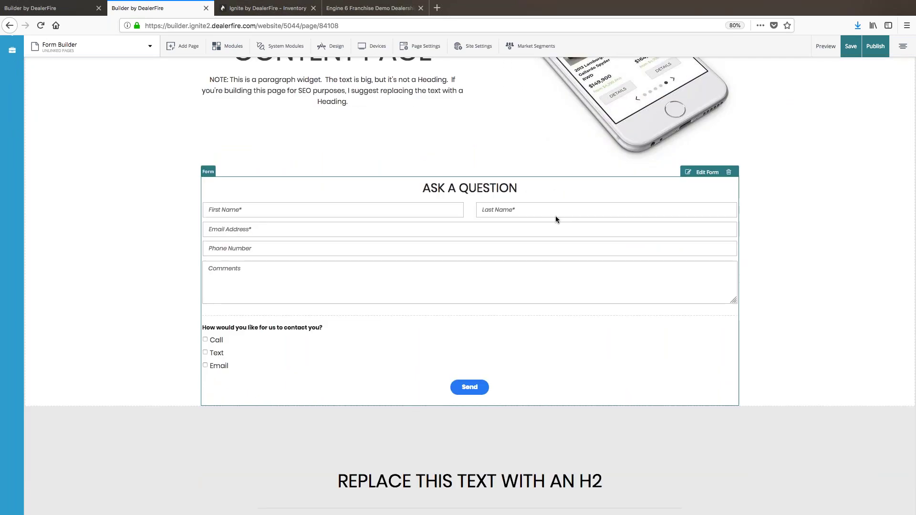
scroll(555, 217, down, 1)
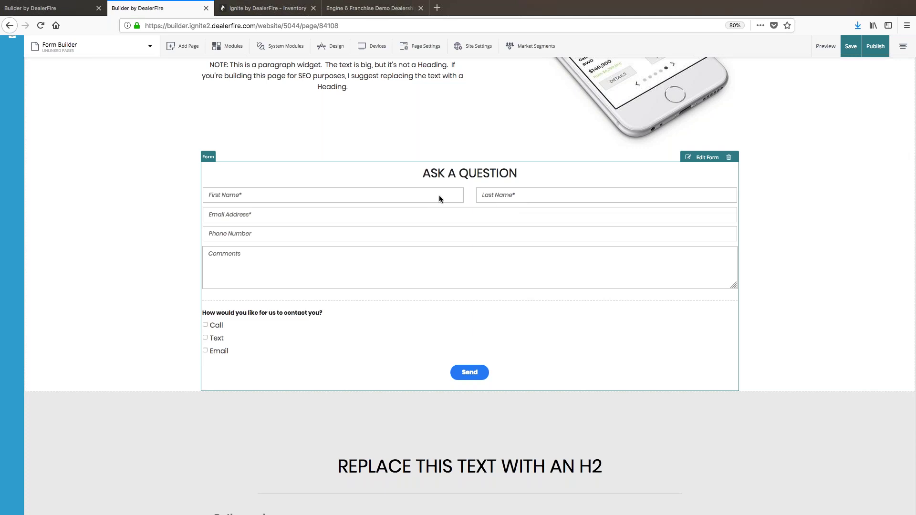
Step: Put the Ask a Question form into edit mode and open the First Name field's settings
click(702, 158)
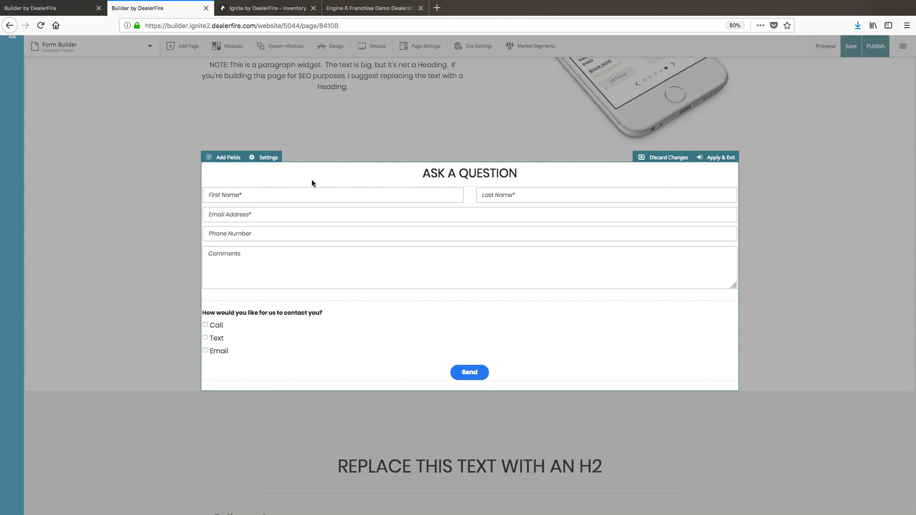
click(232, 196)
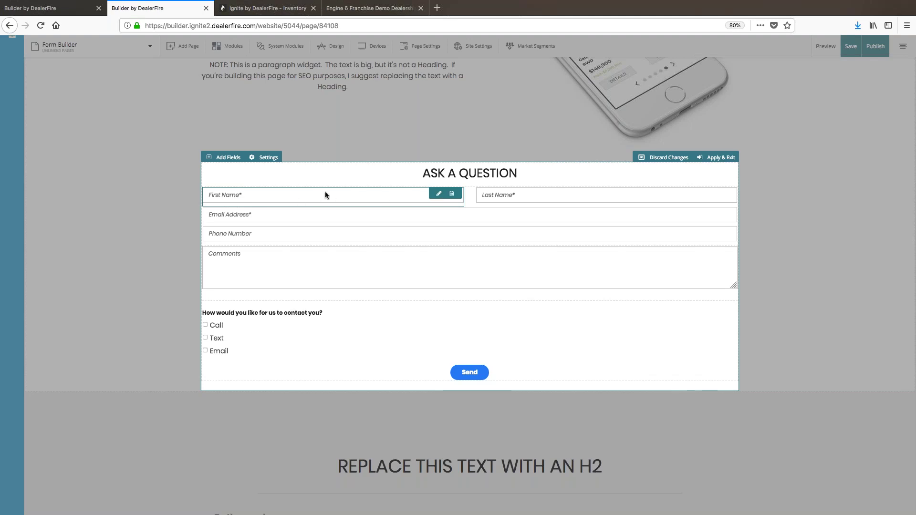
click(439, 195)
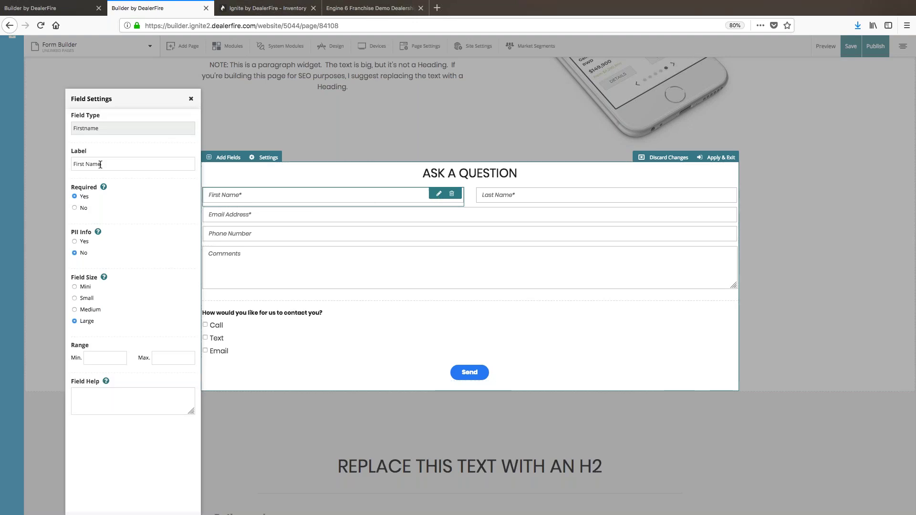
Step: Shorten the First Name field's label to 'First'
drag(133, 92, 145, 73)
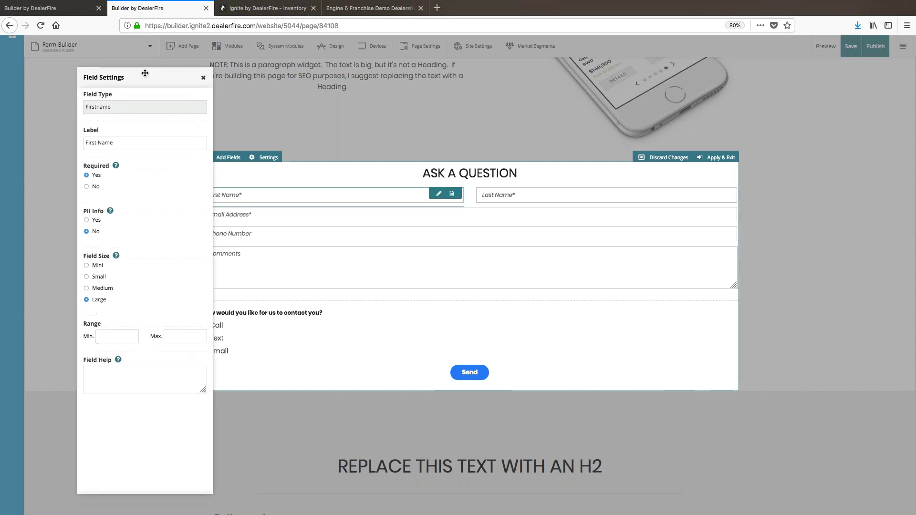
double_click(107, 144)
key(BackSpace)
drag(173, 79, 149, 69)
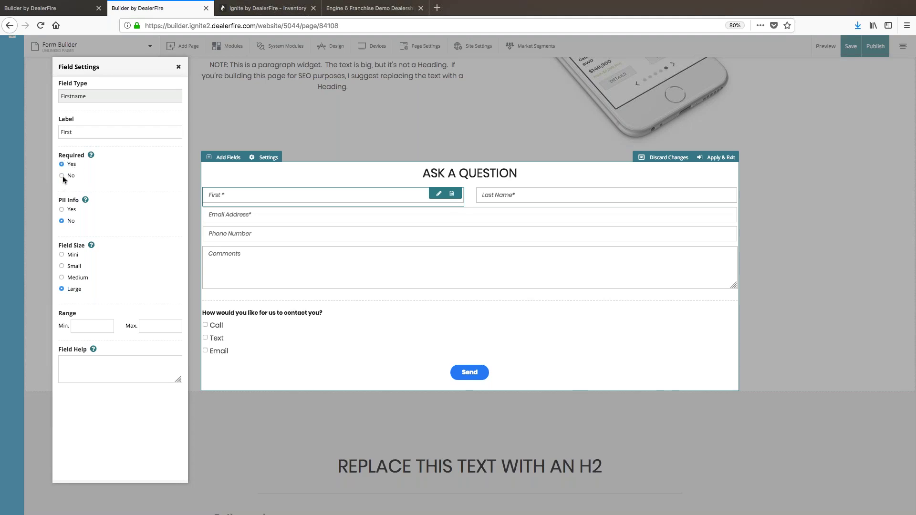
Step: Try the First field's required and size options, leaving it required and large
click(61, 176)
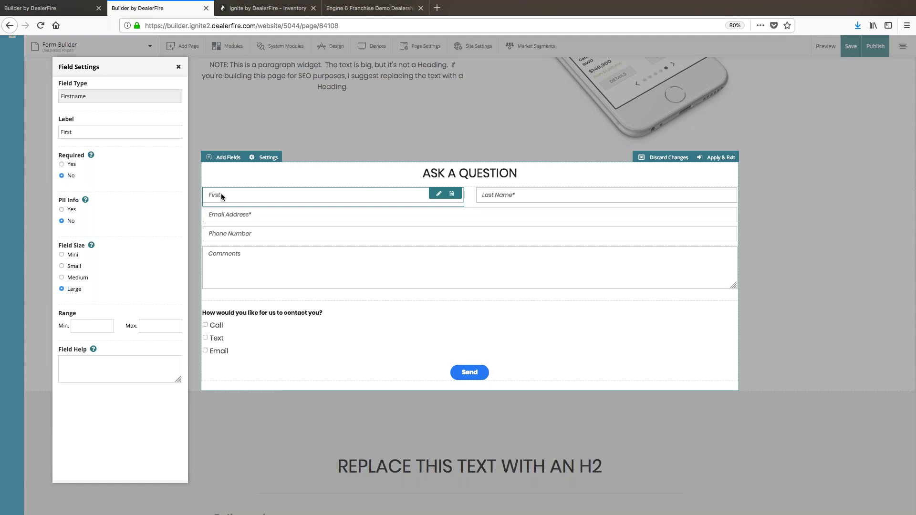
click(61, 164)
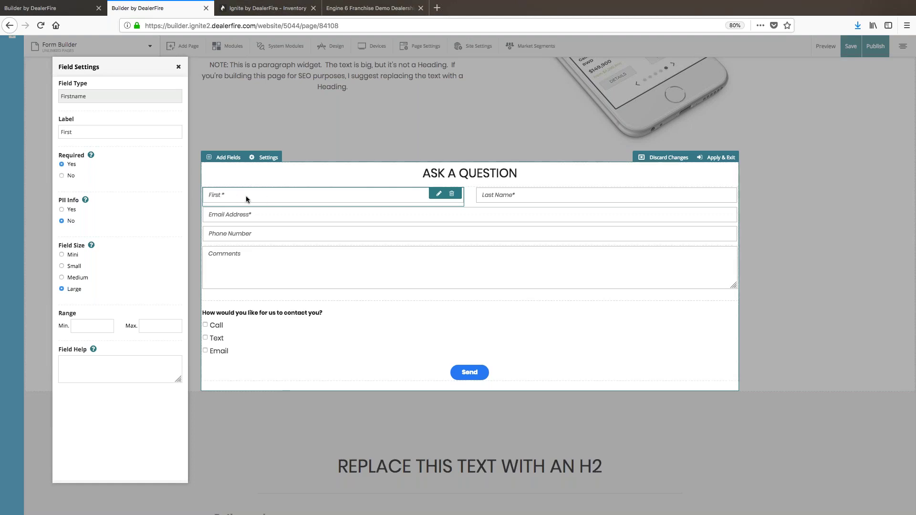
click(62, 176)
click(62, 164)
mouse_move(91, 156)
scroll(119, 248, down, 1)
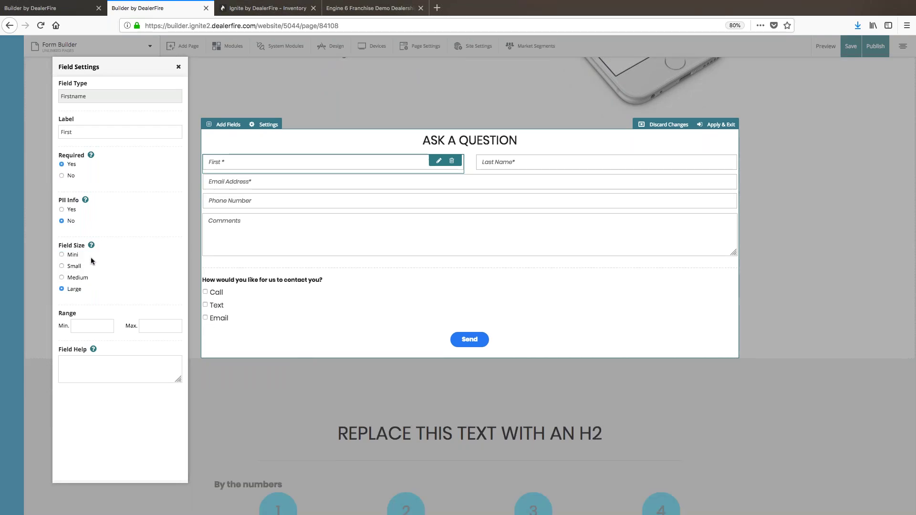
click(62, 255)
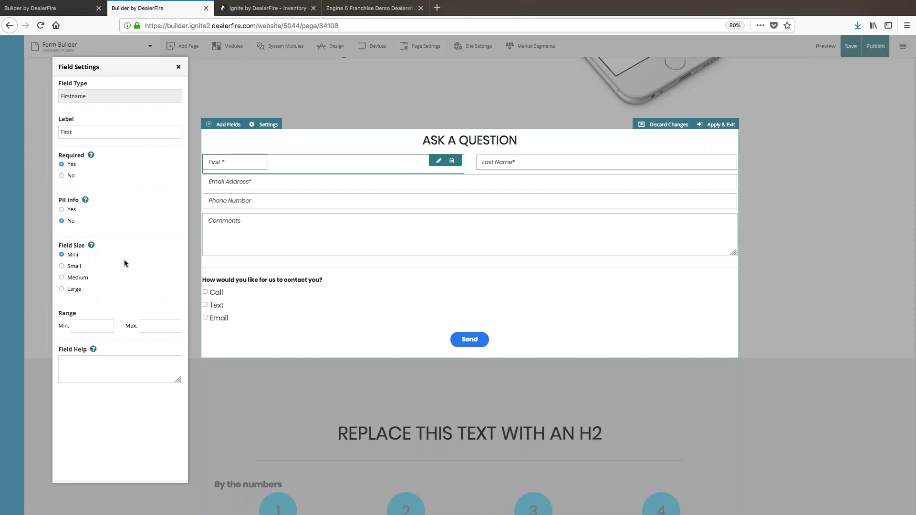
click(62, 290)
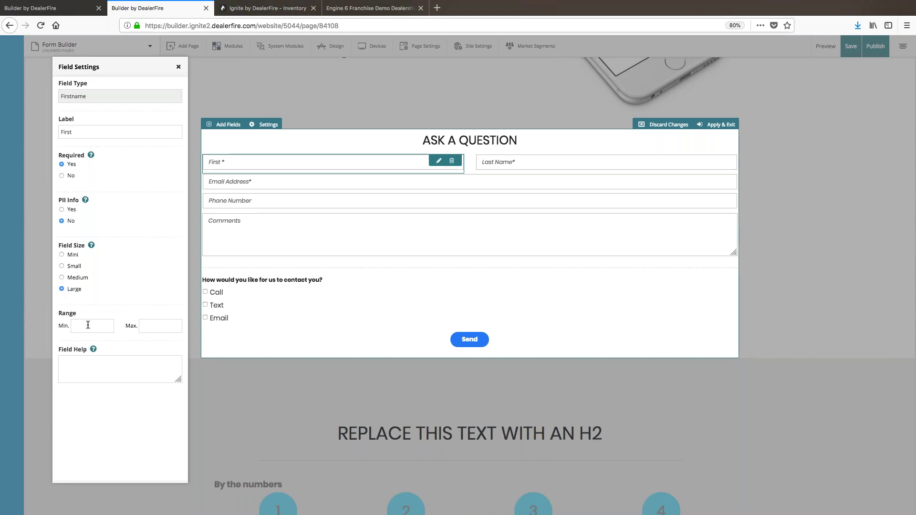
click(111, 368)
mouse_move(93, 351)
click(179, 68)
Step: Inspect the Phone Number and Comments field settings without changing them
click(273, 202)
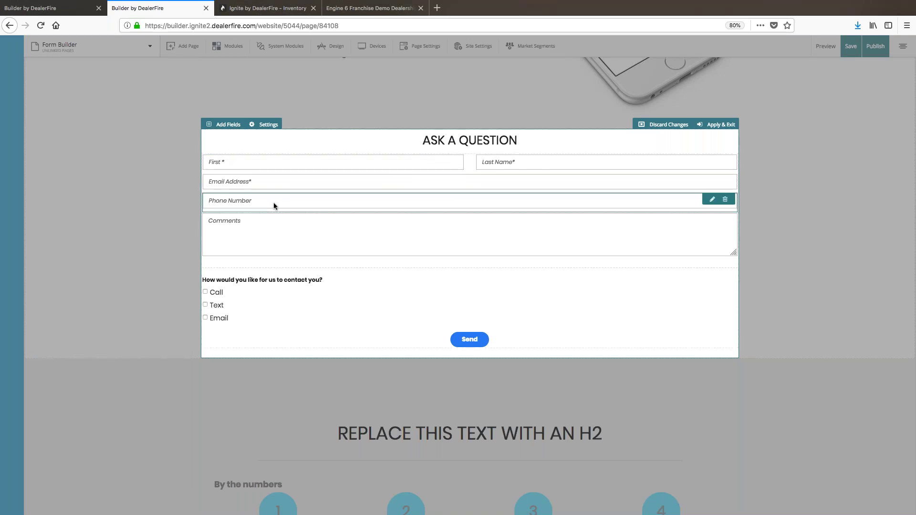
click(191, 99)
click(233, 228)
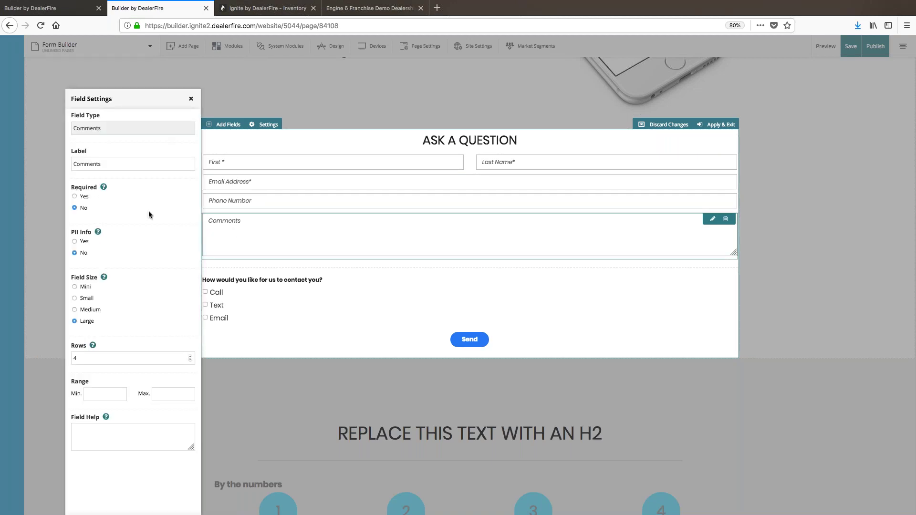
click(190, 99)
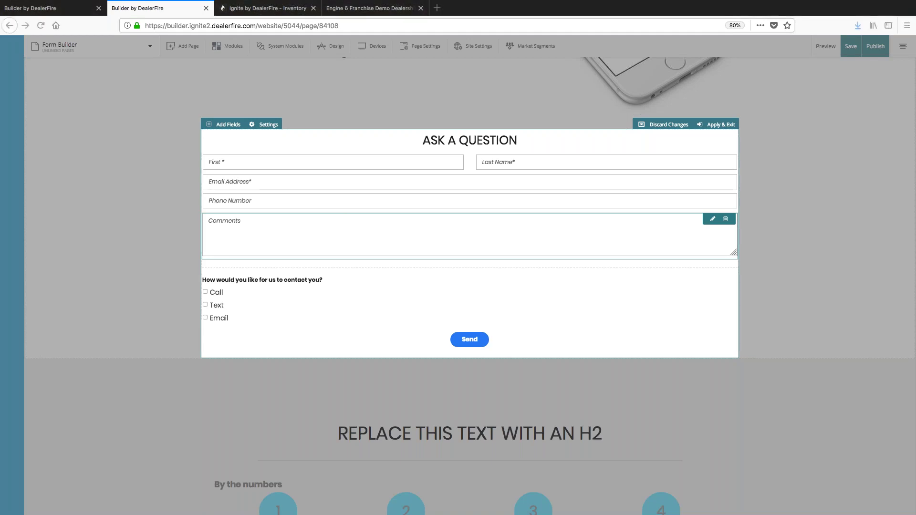
click(371, 136)
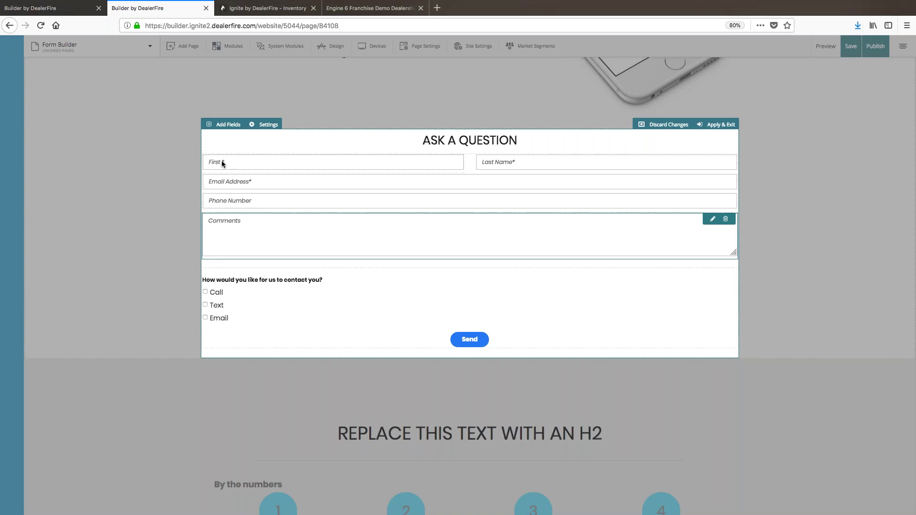
Step: Shorten the Last Name label to 'Last', then open the ASK A QUESTION heading's settings
click(540, 162)
double_click(88, 164)
key(BackSpace)
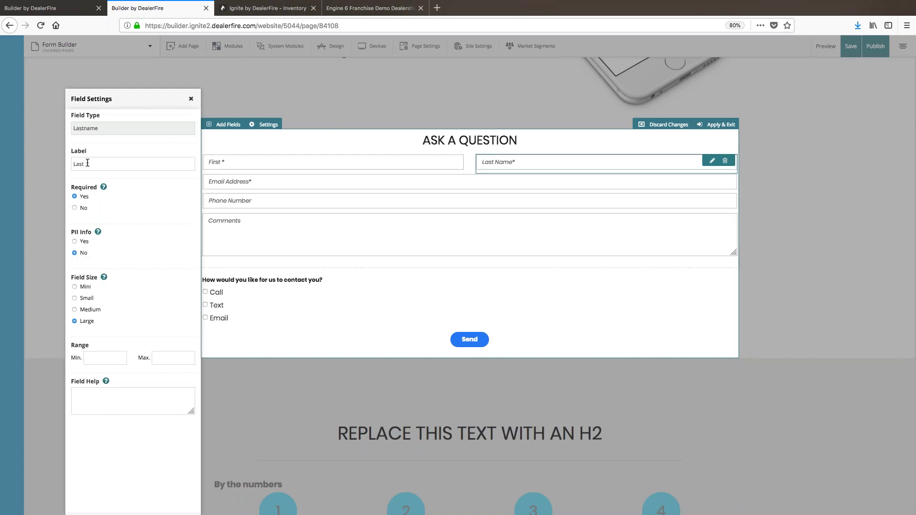
click(191, 99)
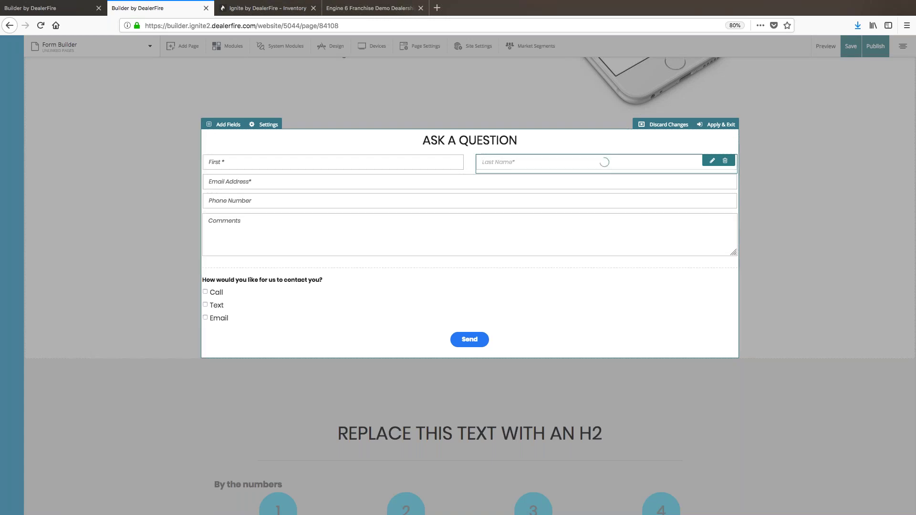
click(352, 142)
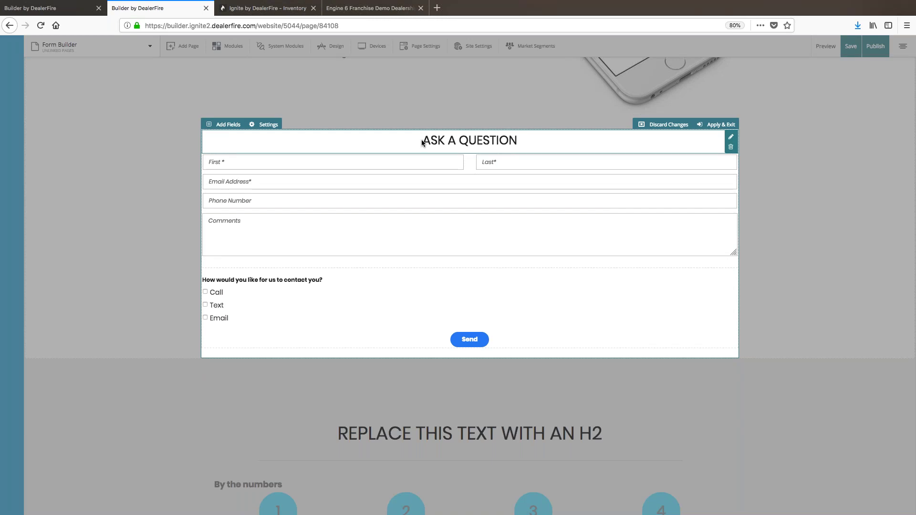
click(465, 141)
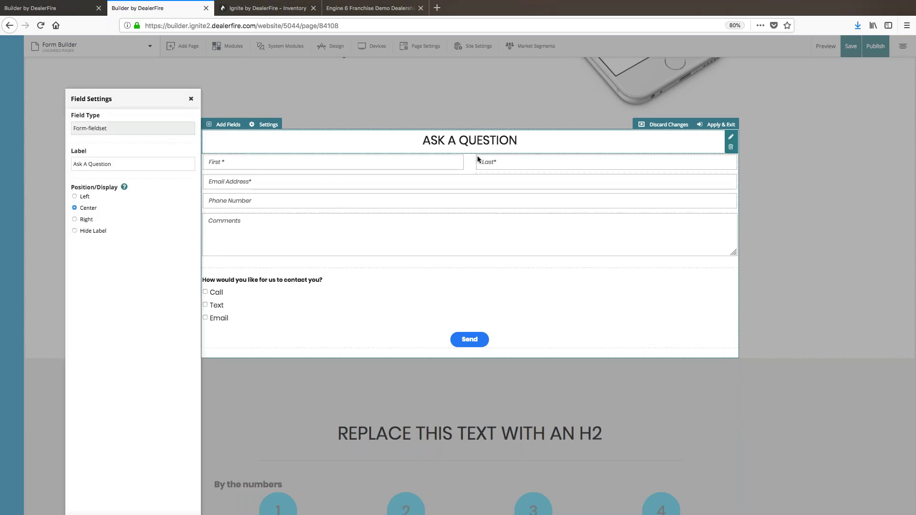
Step: Rename the form heading to 'Get Information', keeping it centred after trying left and right
triple_click(120, 164)
text(Get Information)
click(107, 270)
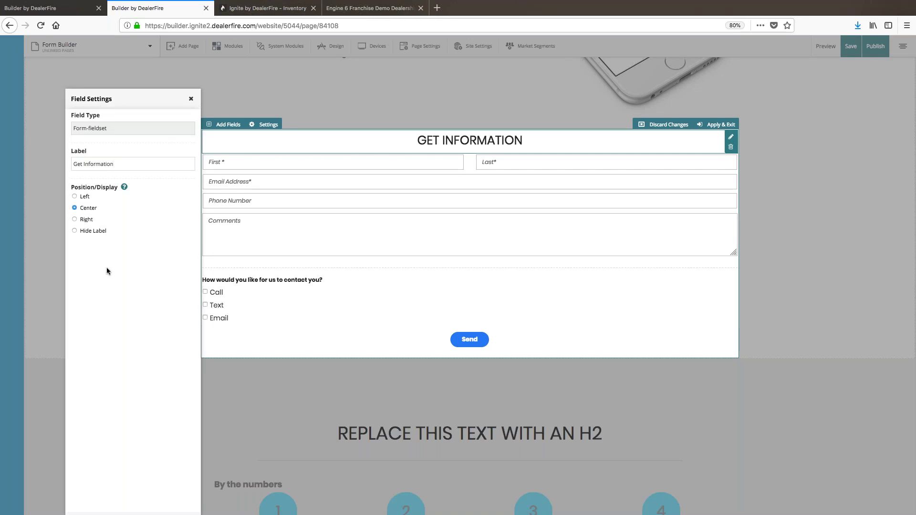
click(75, 196)
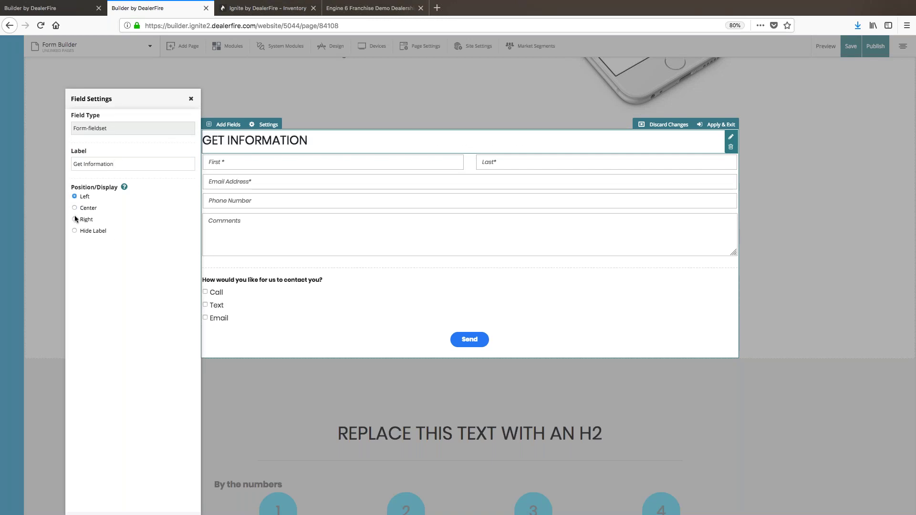
click(74, 219)
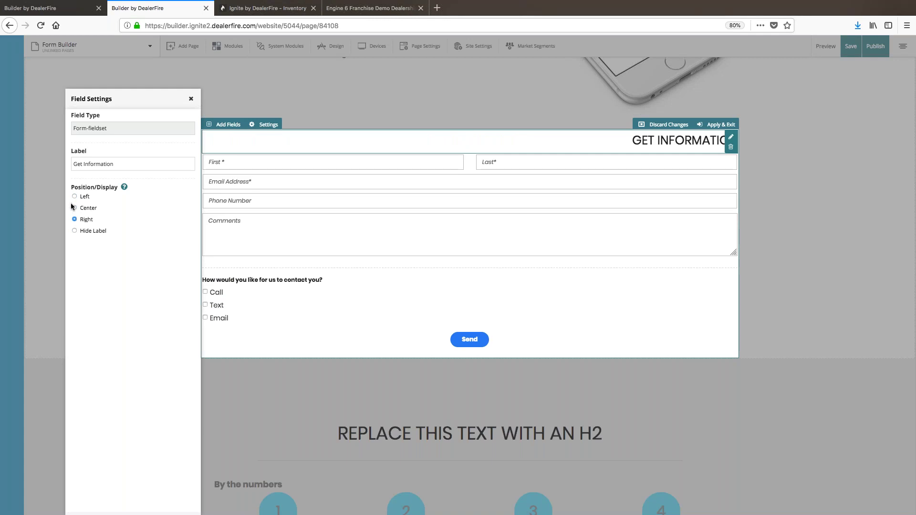
click(74, 208)
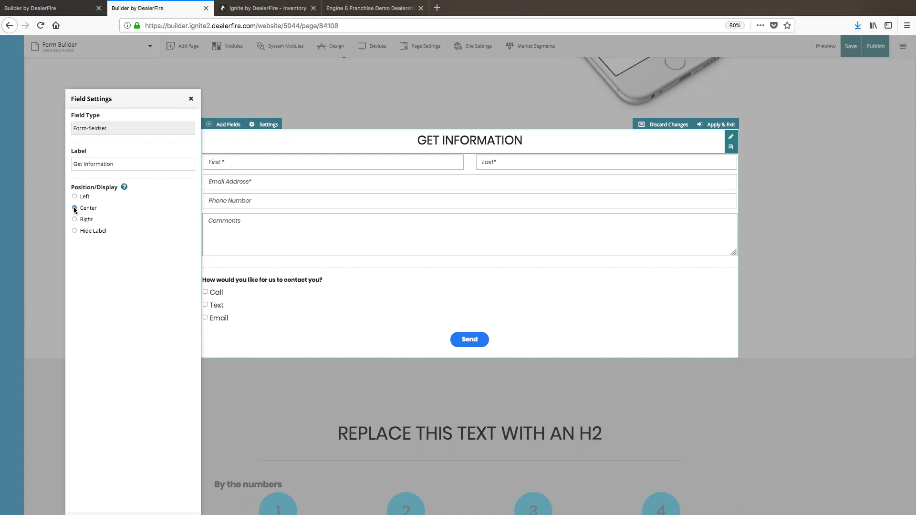
click(192, 100)
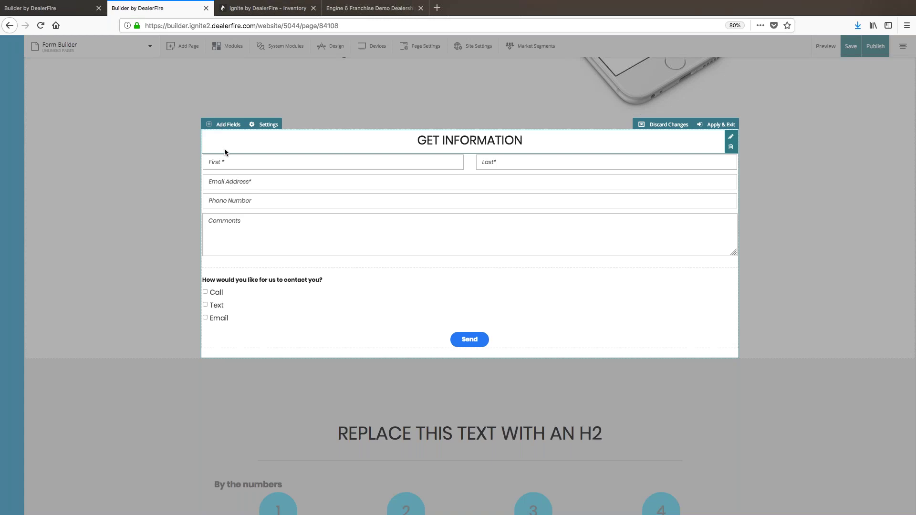
drag(135, 98, 129, 70)
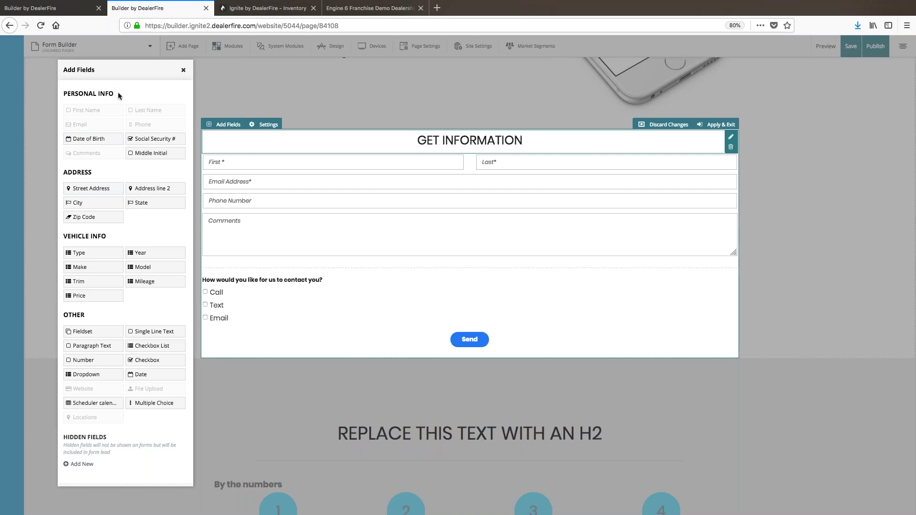
Step: Scroll the page to review the GET INFORMATION form beside the Add Fields panel
scroll(135, 206, down, 5)
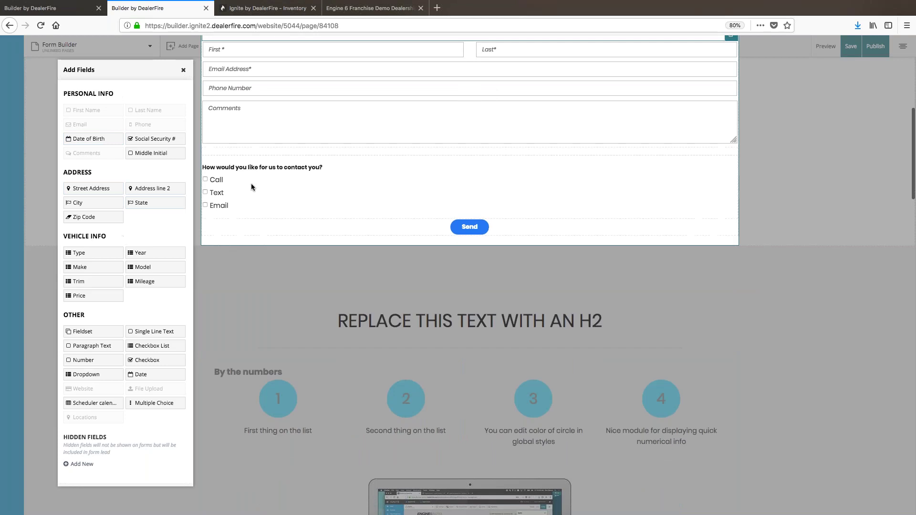
scroll(250, 183, up, 6)
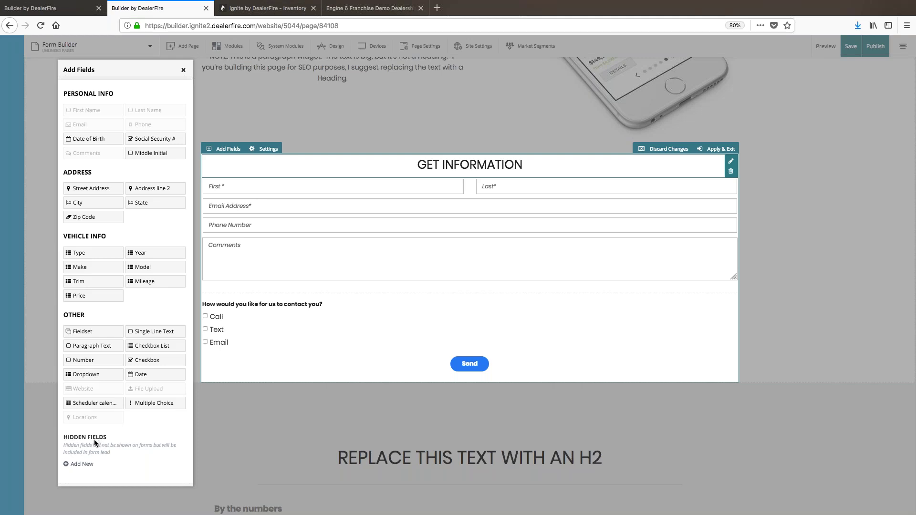
scroll(133, 414, up, 3)
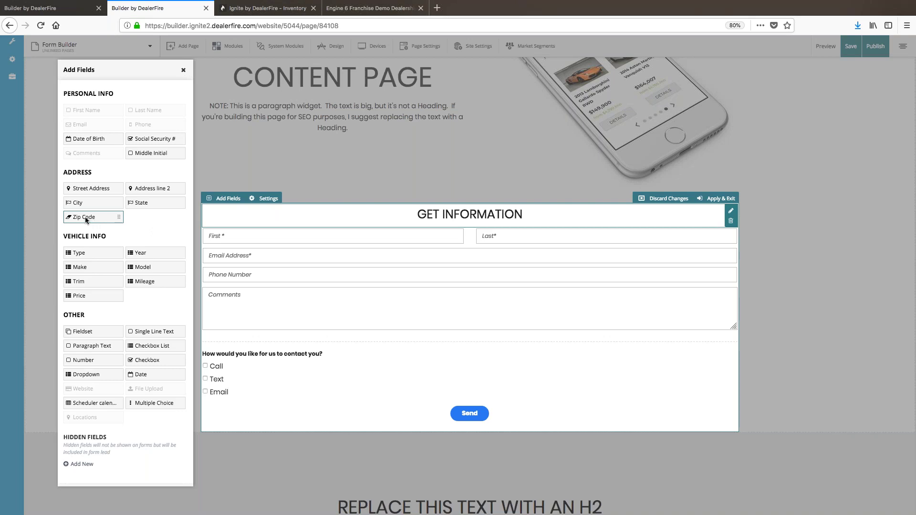
Step: Drag a Zip Code field from the Address section into the row beside Phone Number
drag(84, 219, 403, 281)
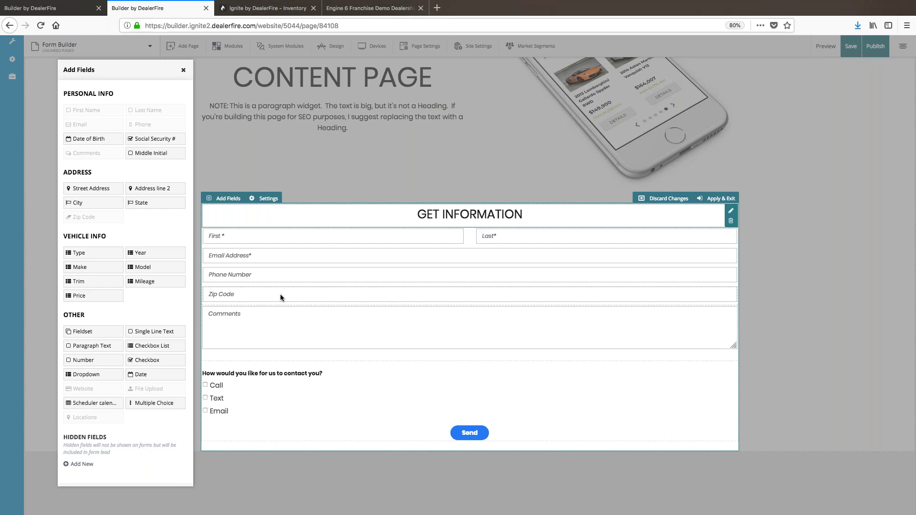
drag(270, 296, 707, 280)
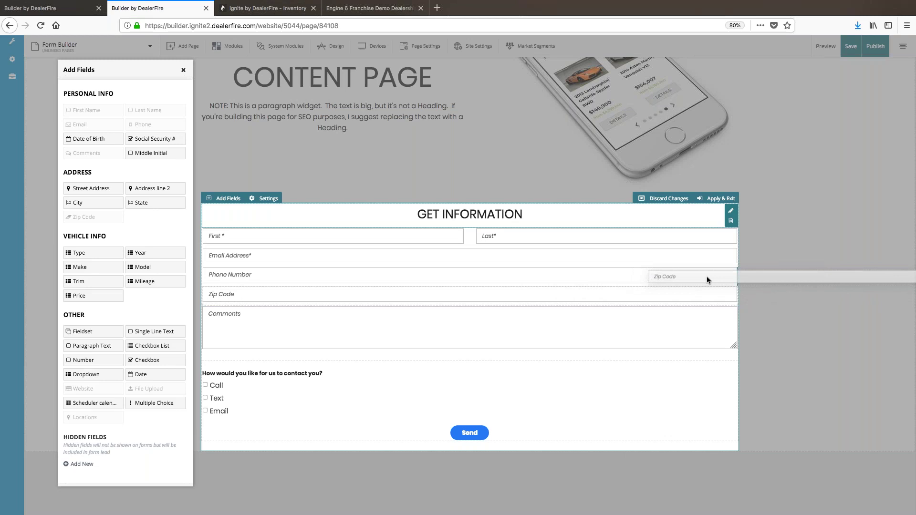
drag(707, 278, 707, 277)
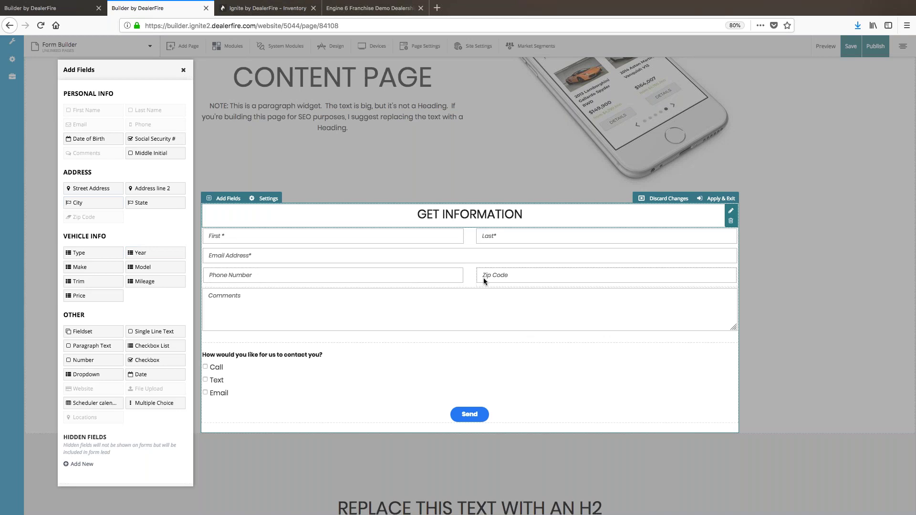
click(543, 275)
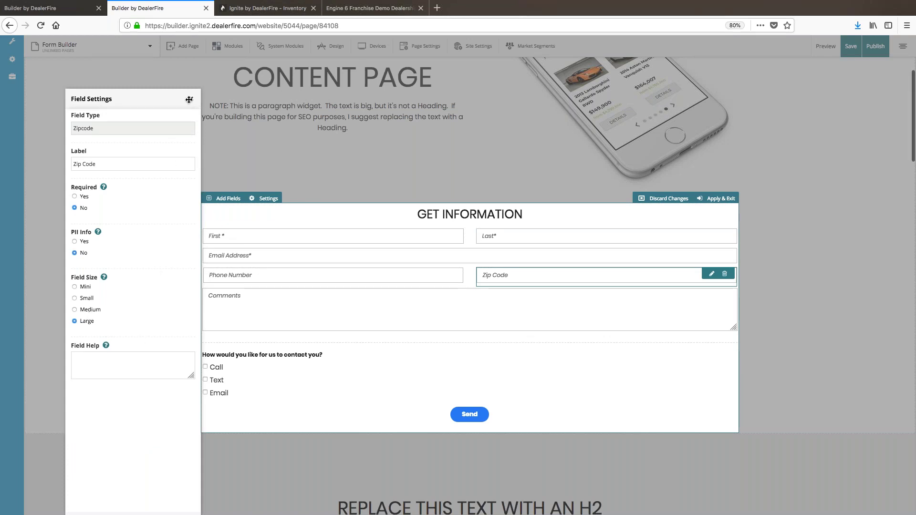
click(191, 98)
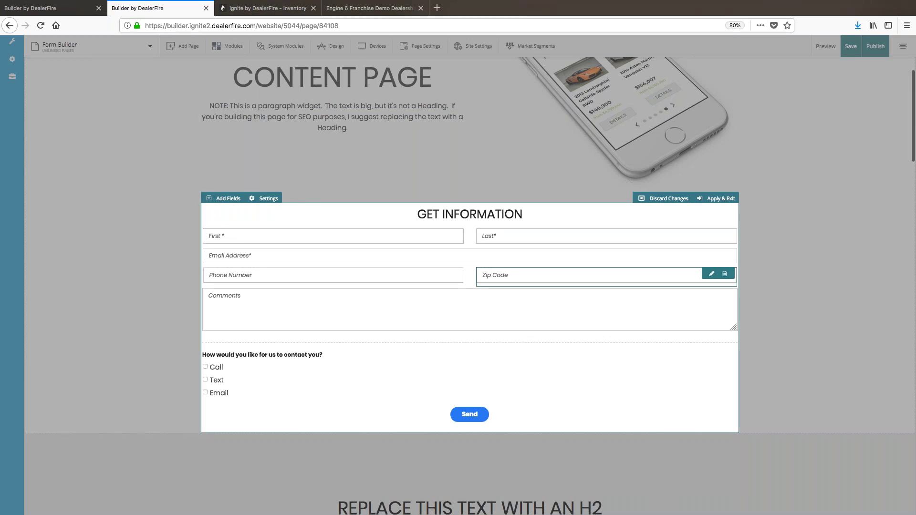
click(233, 200)
scroll(164, 299, down, 4)
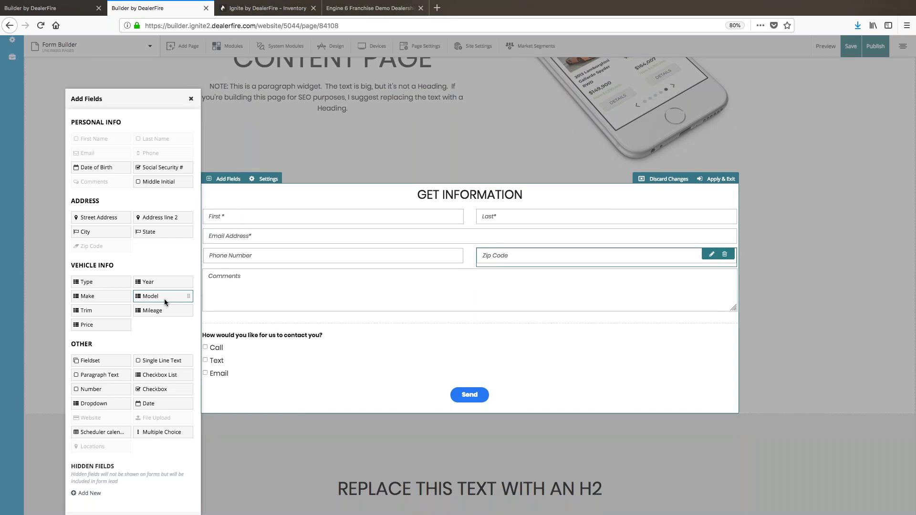
scroll(164, 299, up, 4)
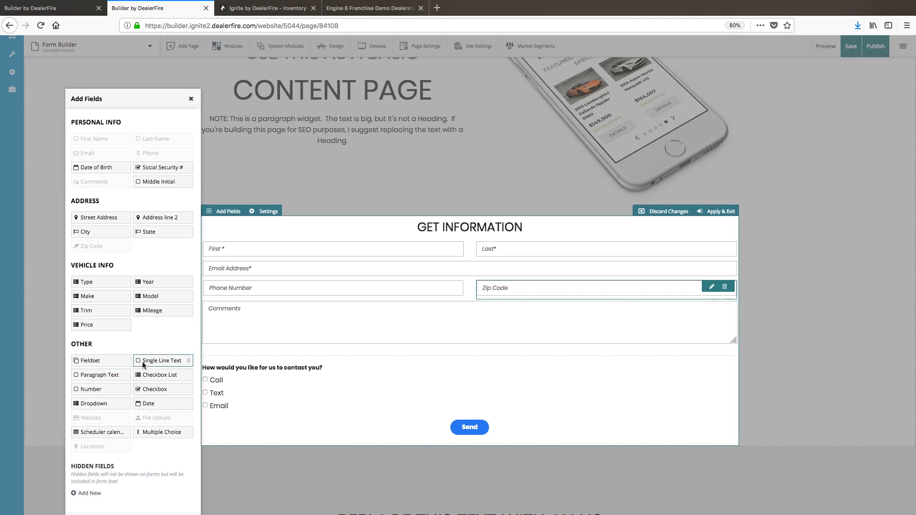
Step: Add a single-line text field above Comments labelled 'Vehicle of Interest'
drag(146, 363, 263, 299)
click(246, 308)
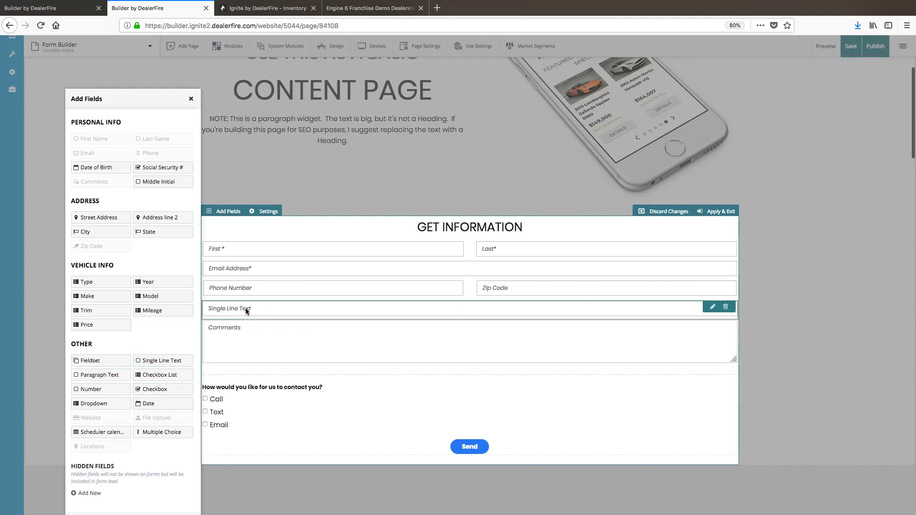
triple_click(118, 163)
text(Vehi)
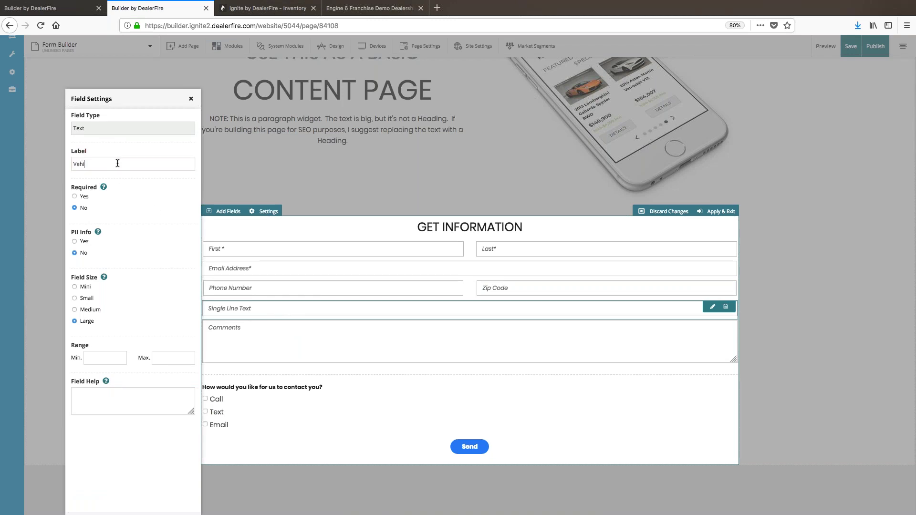
text(cle of Interest)
mouse_move(103, 189)
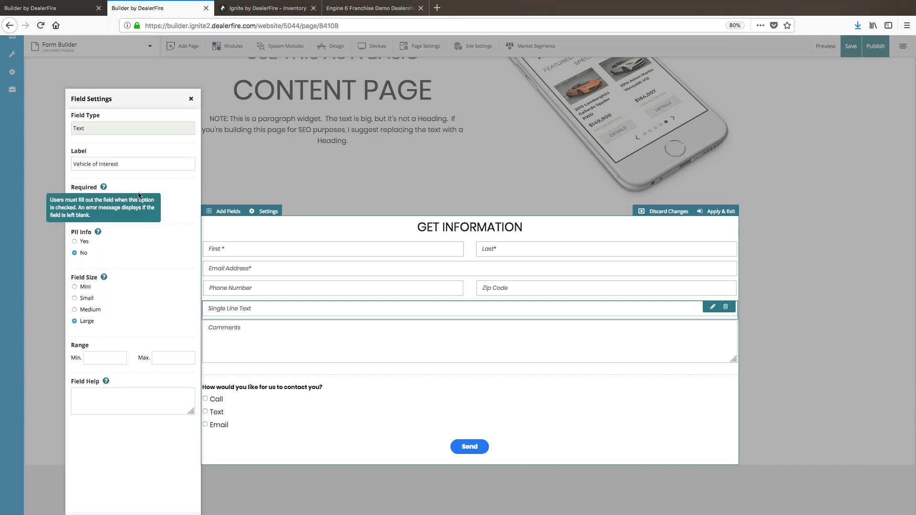
click(129, 438)
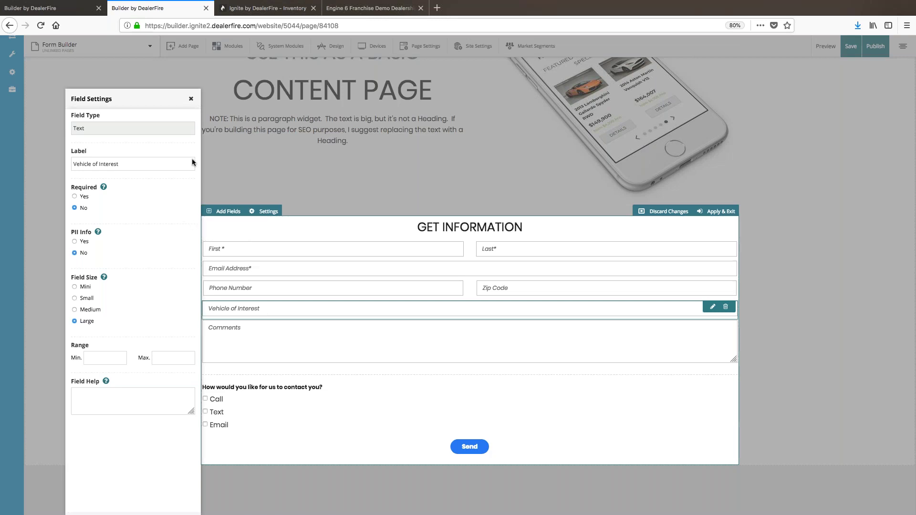
Step: Add a Paragraph Text box below the Vehicle of Interest field
click(192, 100)
click(215, 210)
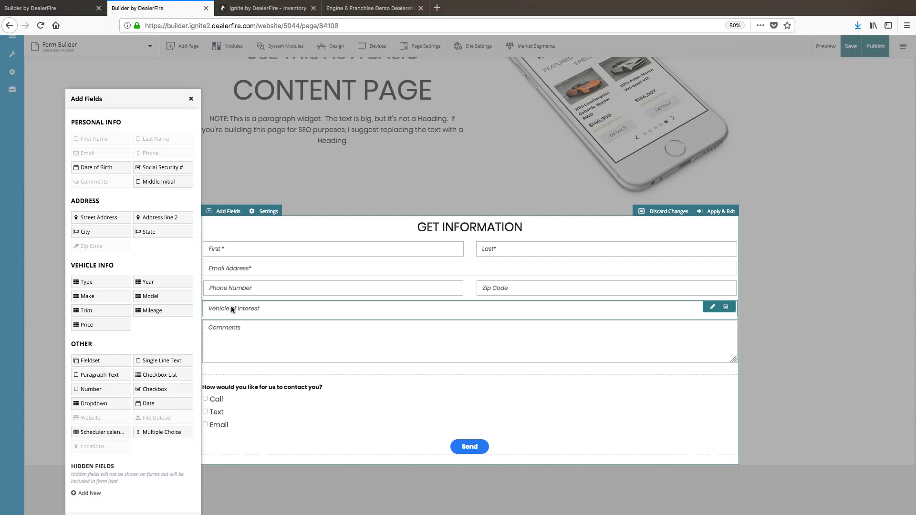
drag(111, 377, 276, 320)
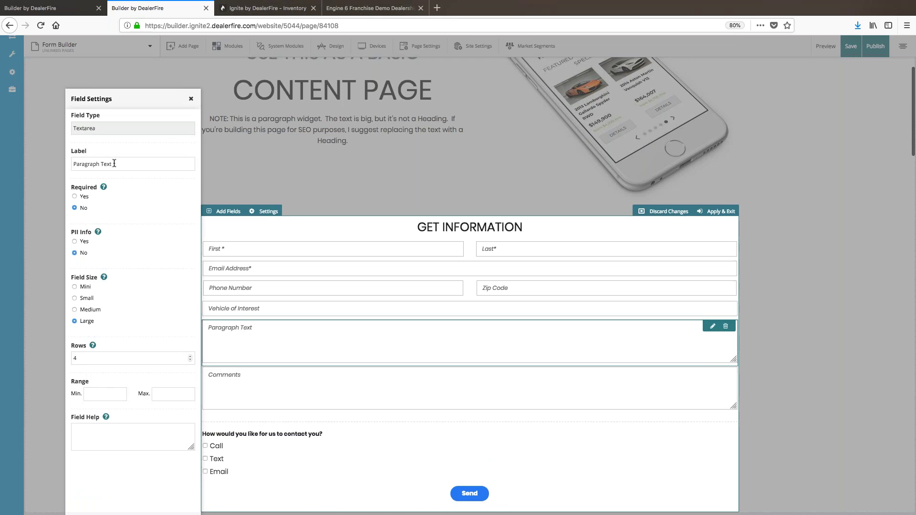
Step: Delete the Paragraph Text and Vehicle of Interest fields, leaving Comments below Phone
drag(116, 163, 66, 163)
click(124, 163)
click(191, 99)
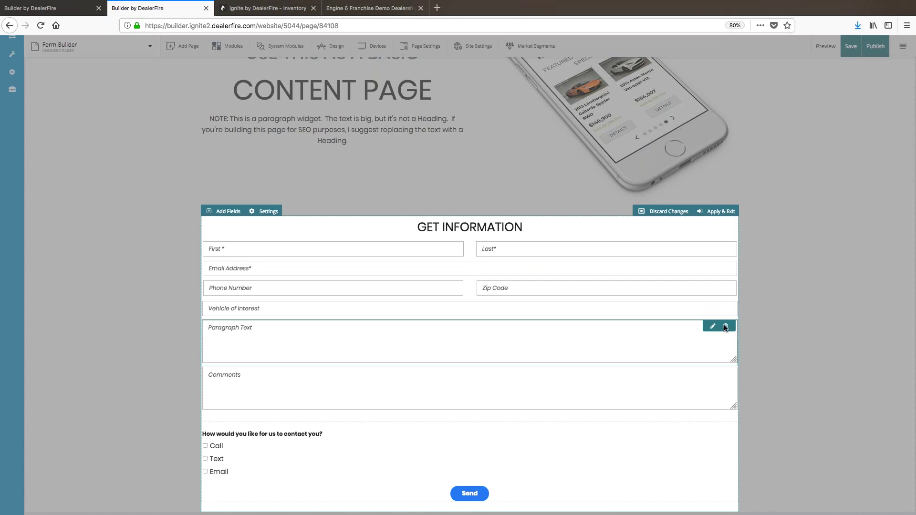
click(726, 327)
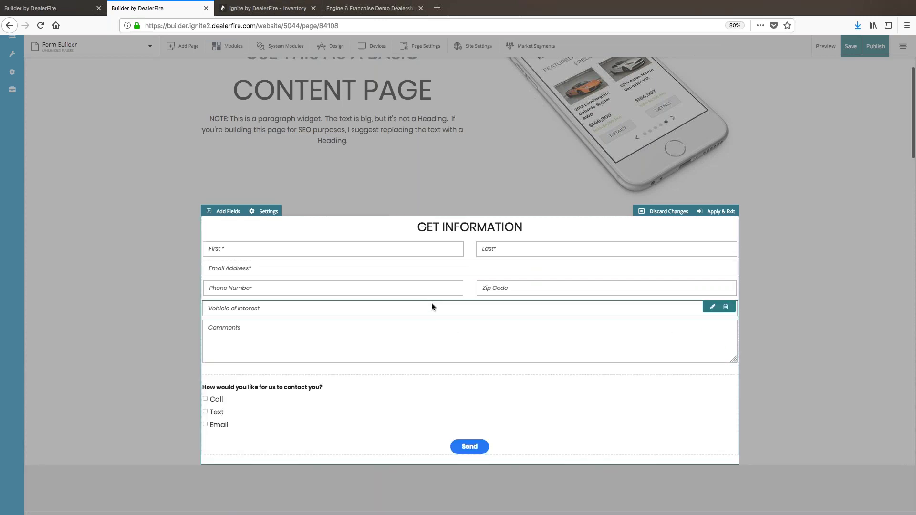
click(725, 306)
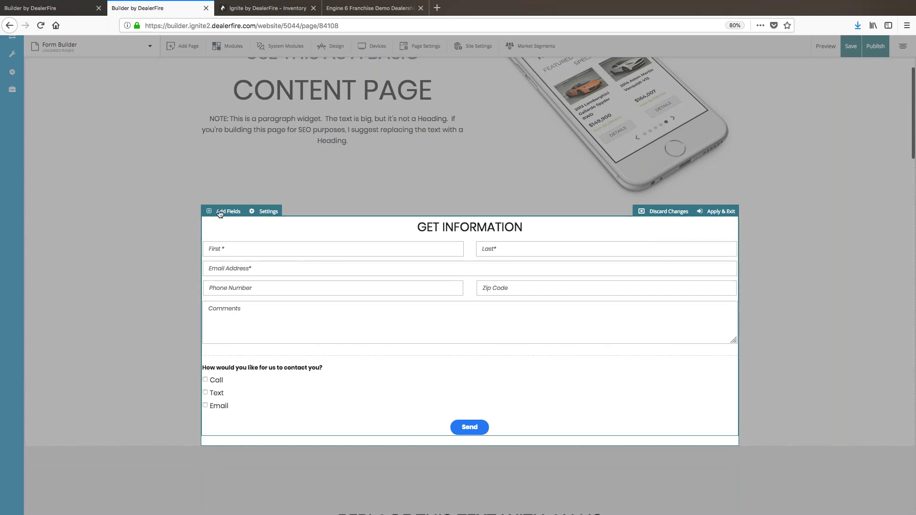
Step: Bring up the Add Fields list and move it higher up the page
click(220, 212)
scroll(180, 336, down, 1)
drag(153, 101, 142, 79)
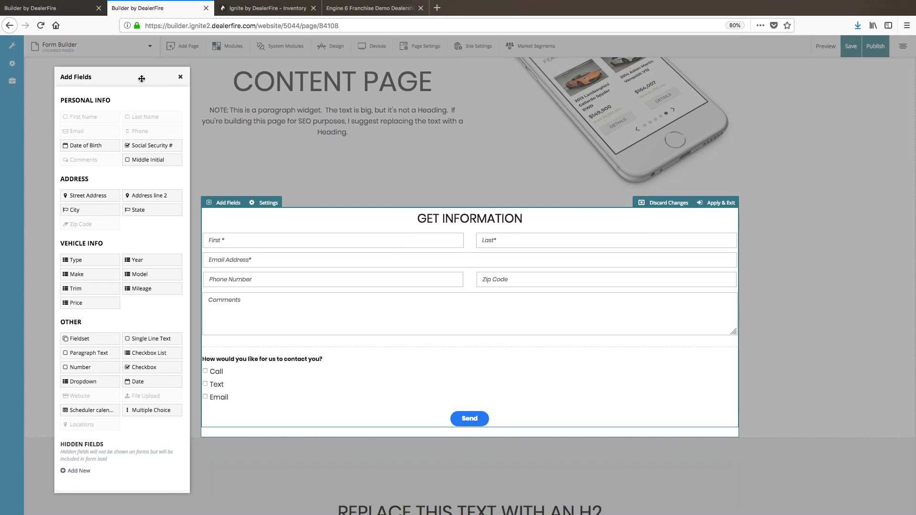
Step: Select the contact-preference checkbox field, close the Add Fields list, and open form Settings
click(257, 370)
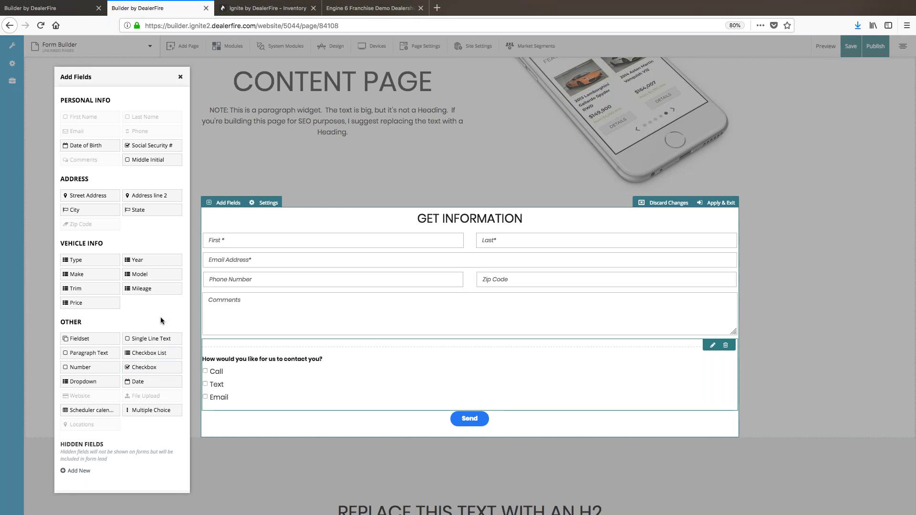
click(181, 78)
click(266, 202)
drag(837, 98, 799, 80)
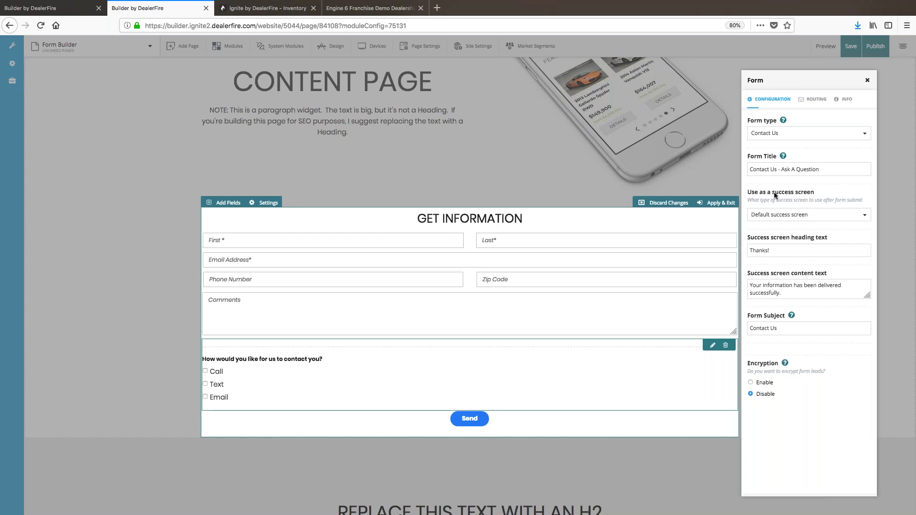
click(788, 133)
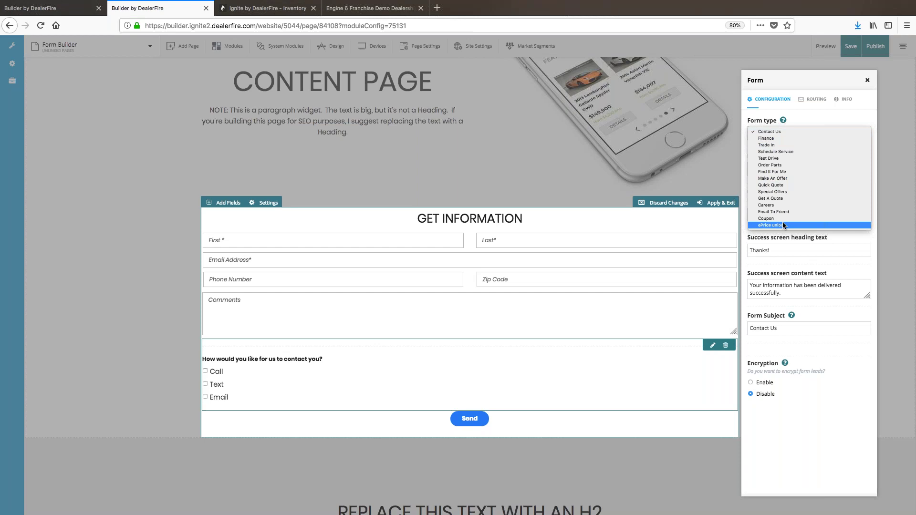
click(780, 130)
click(783, 173)
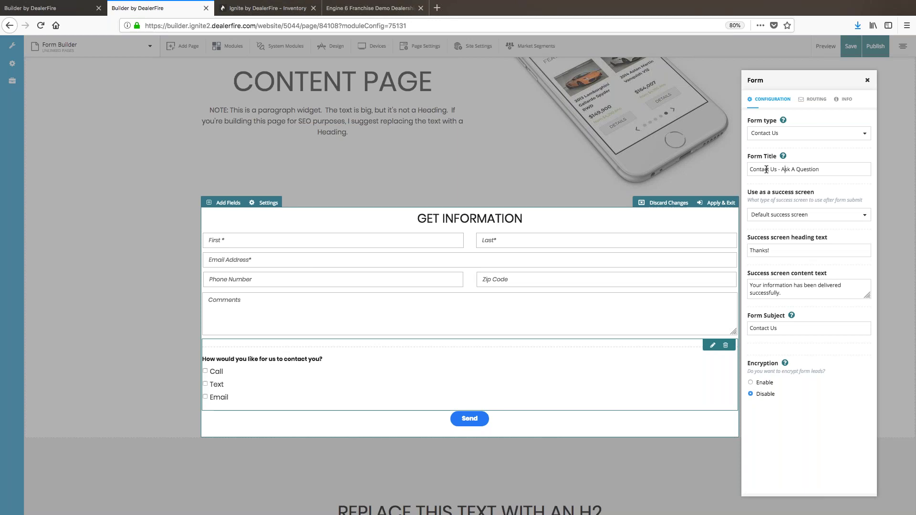
Step: Try a custom success page, browse the page list, then revert to the Default success screen
click(773, 215)
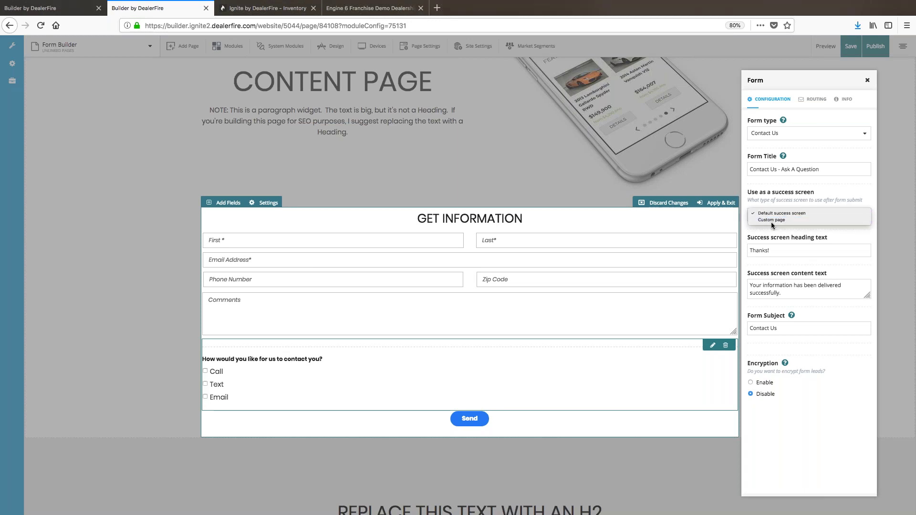
click(771, 219)
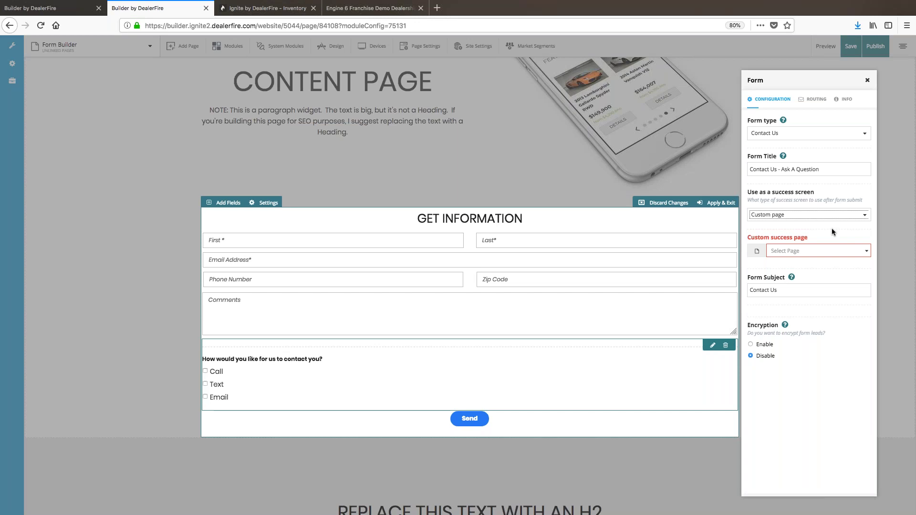
click(824, 251)
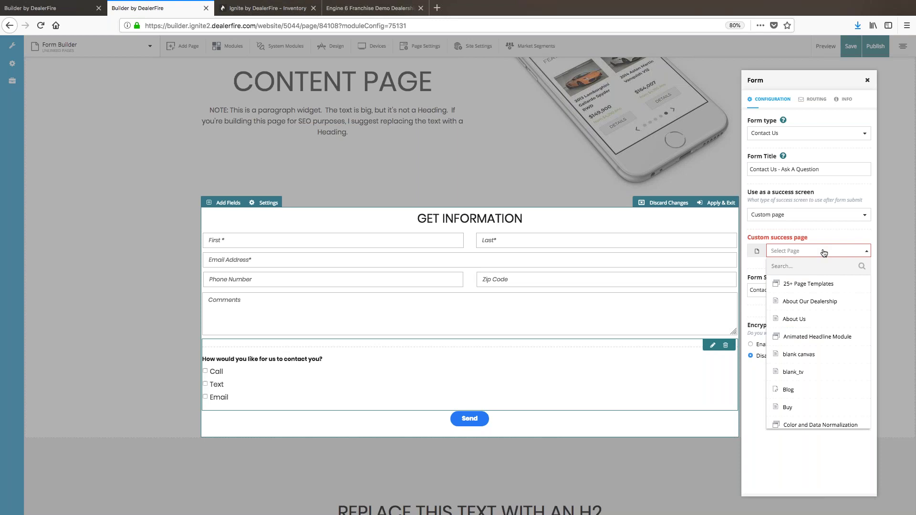
scroll(817, 311, down, 3)
scroll(818, 311, down, 15)
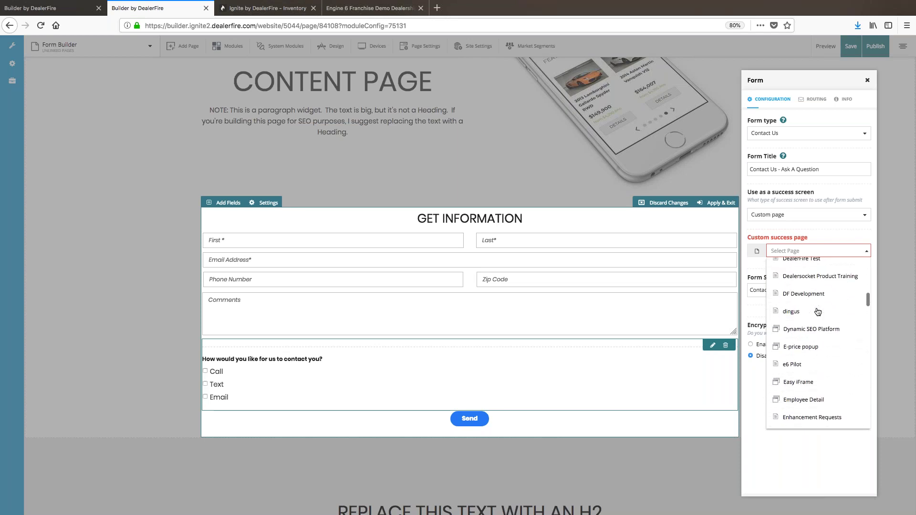
scroll(817, 311, up, 12)
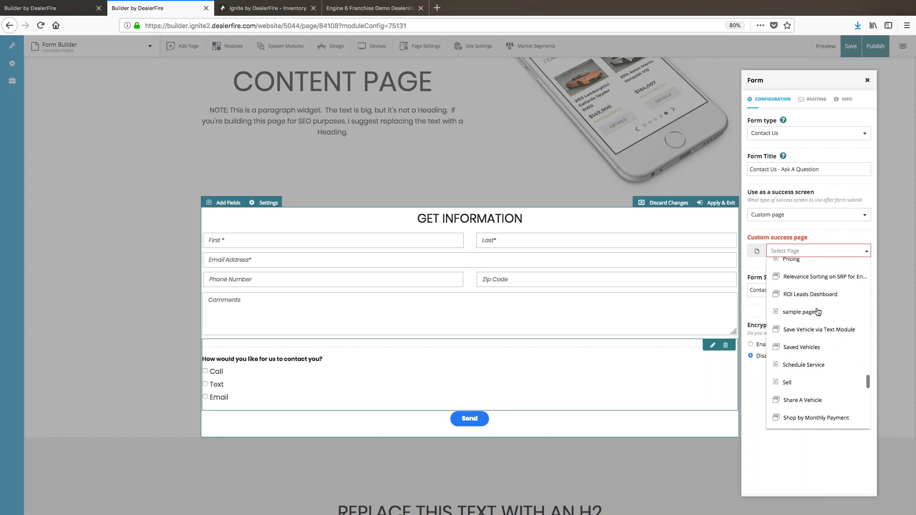
click(829, 236)
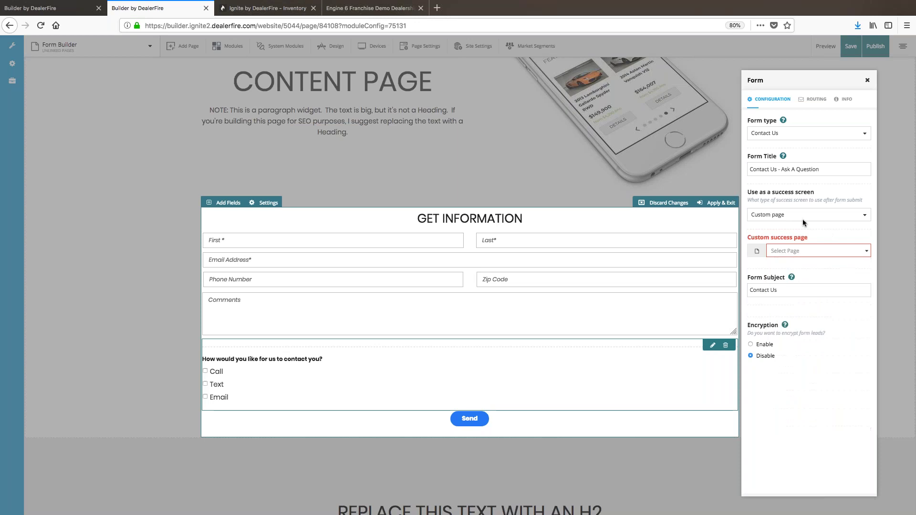
click(793, 213)
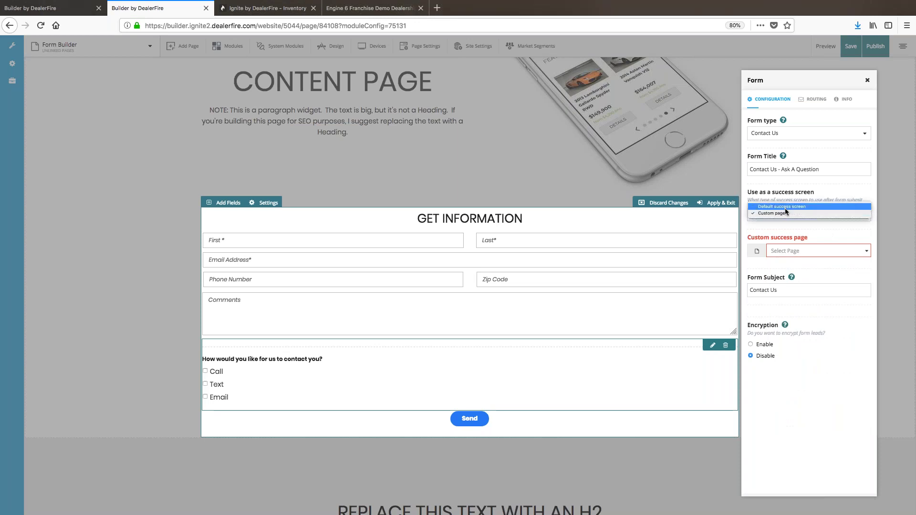
click(785, 207)
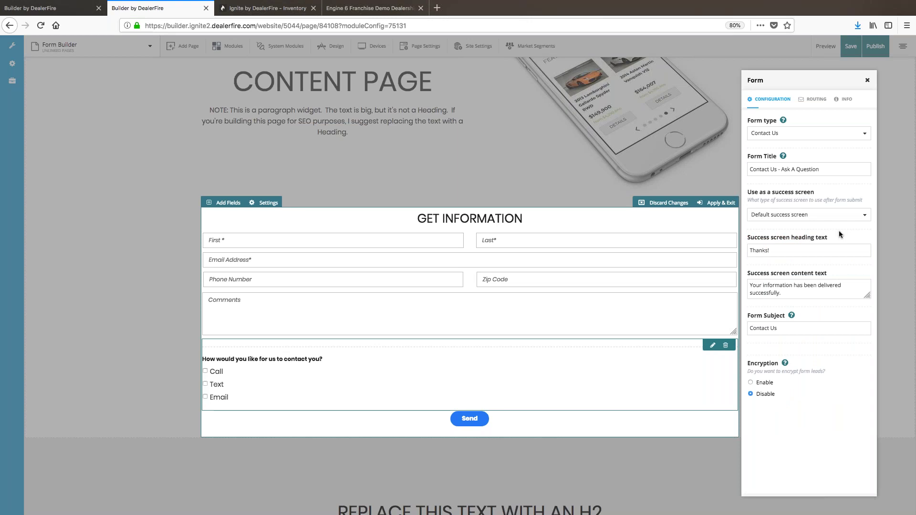
Step: Review the default success message text and show the form's Routing recipients
scroll(839, 230, down, 2)
drag(786, 292, 750, 286)
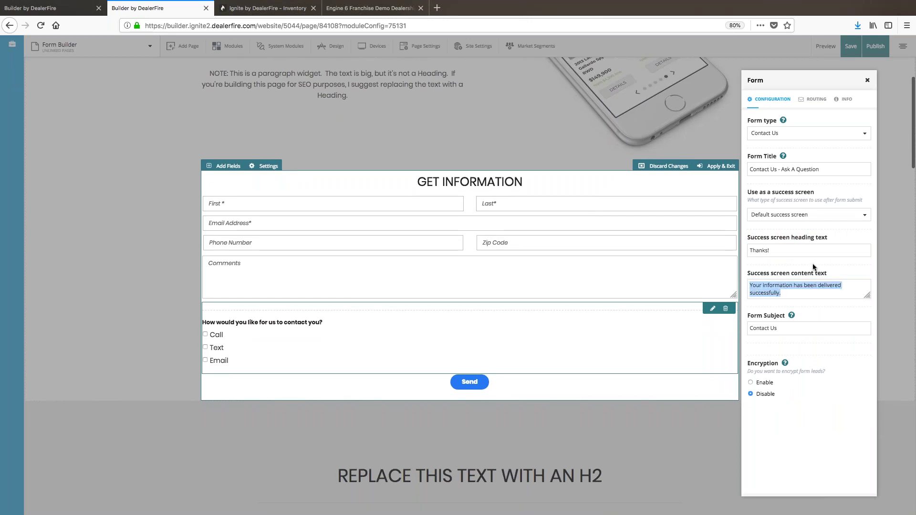
click(794, 293)
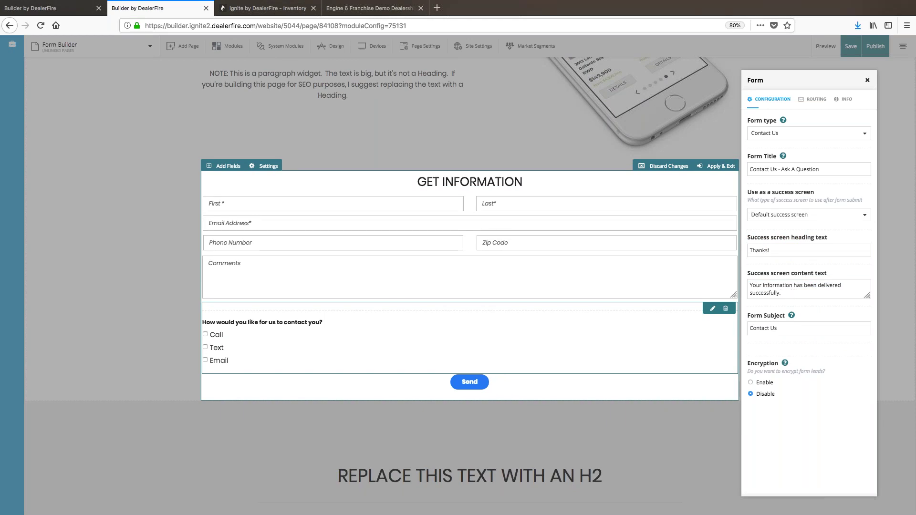
scroll(782, 327, up, 1)
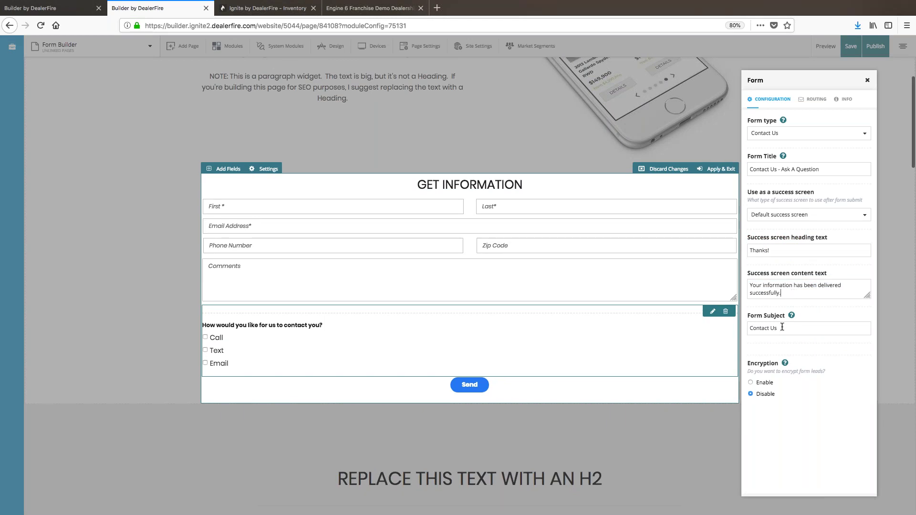
click(815, 103)
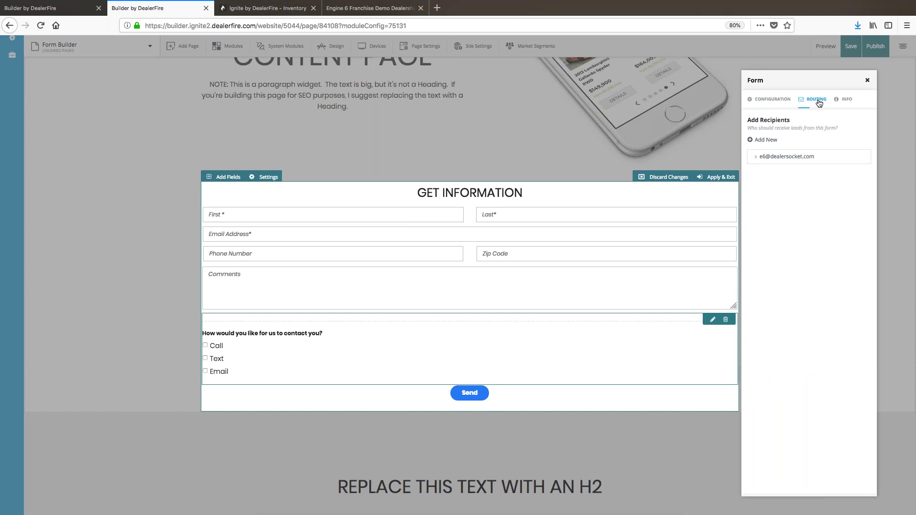
Step: Add a second lead recipient with Adf/Xml letter format, then retype its e-mail address
click(764, 141)
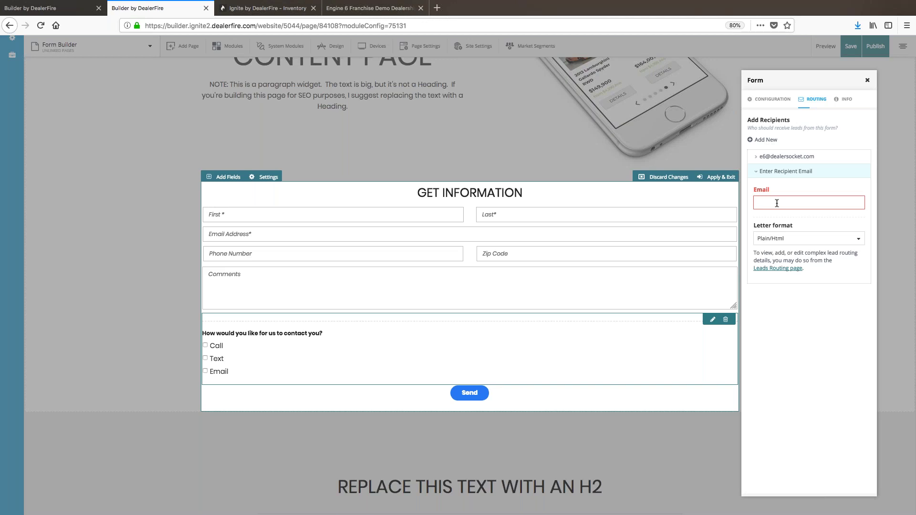
click(788, 238)
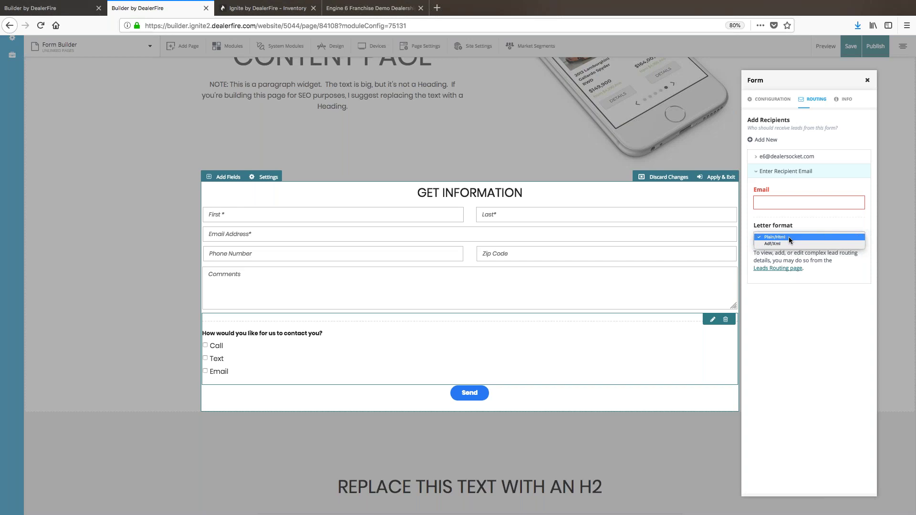
click(789, 237)
click(784, 201)
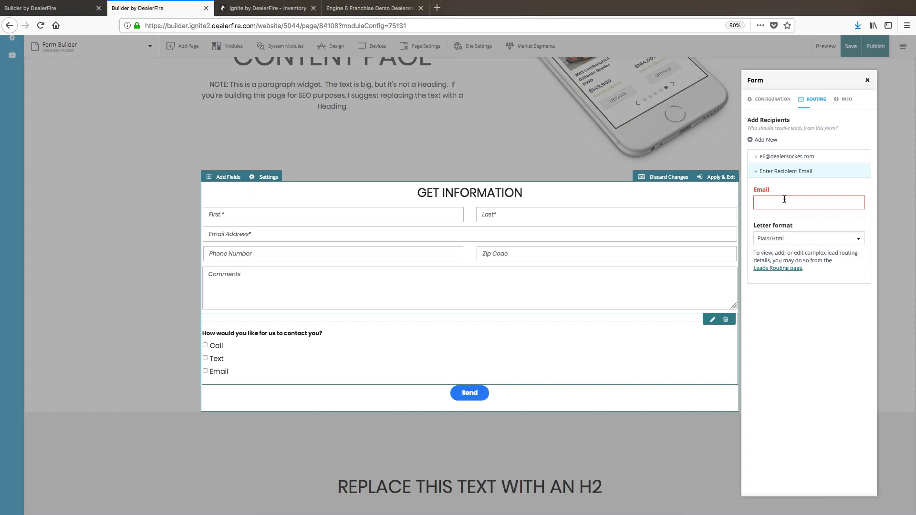
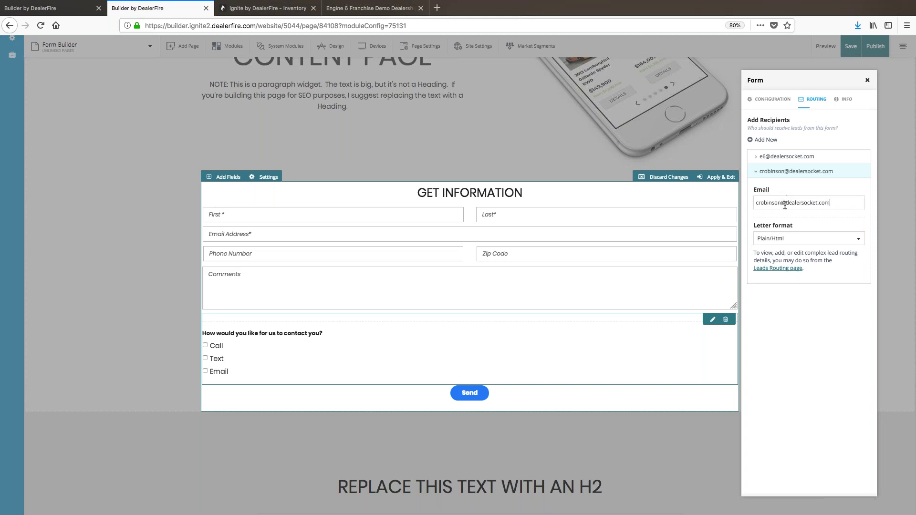
click(796, 238)
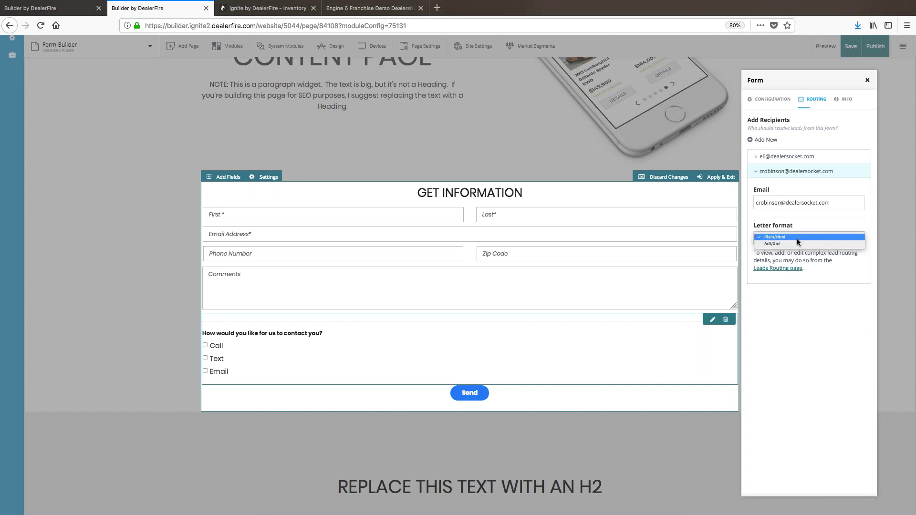
click(796, 243)
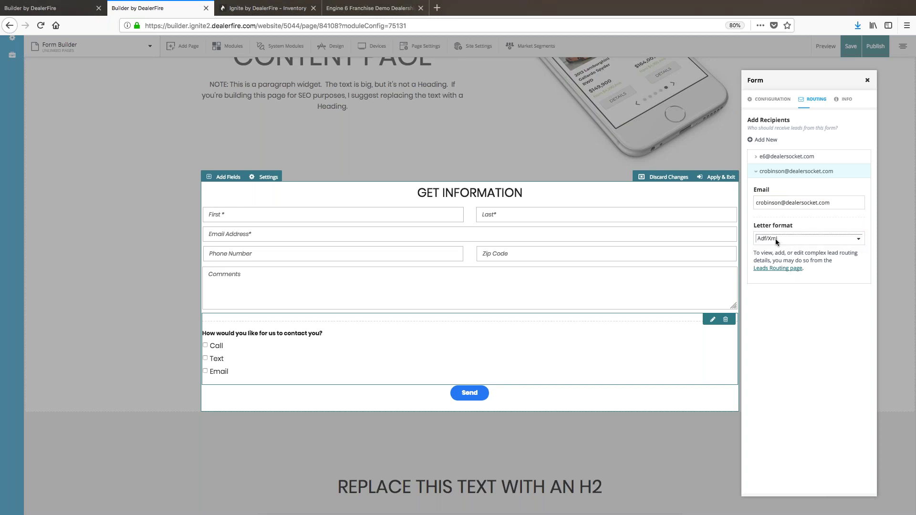
triple_click(784, 204)
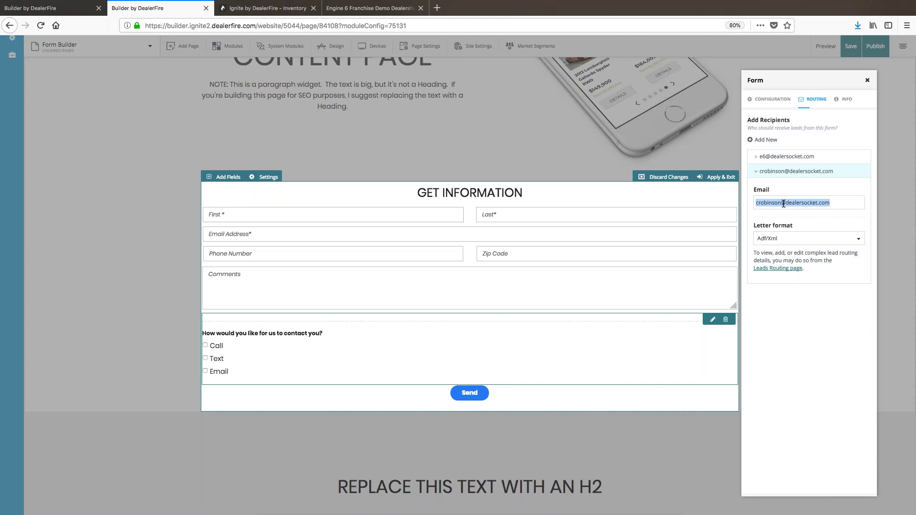
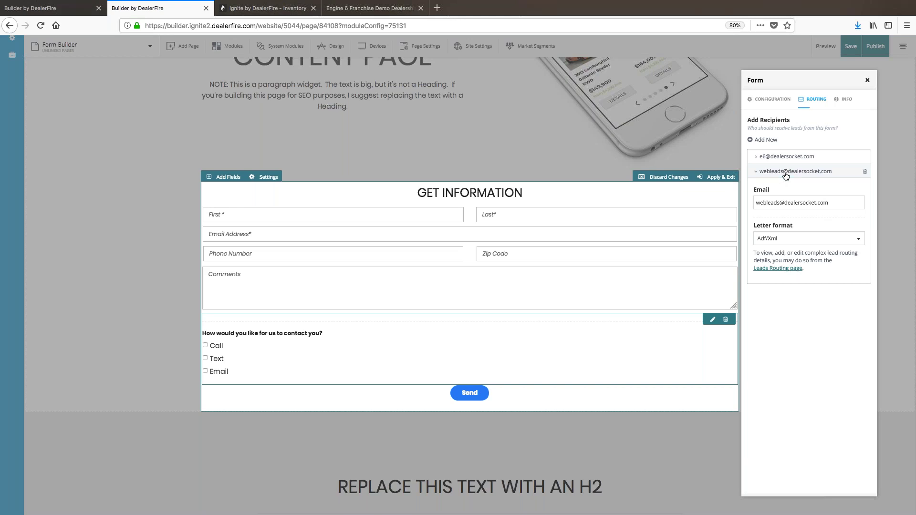
Step: Collapse and expand both recipient rows to review them, then show the Info tab
click(797, 173)
click(797, 173)
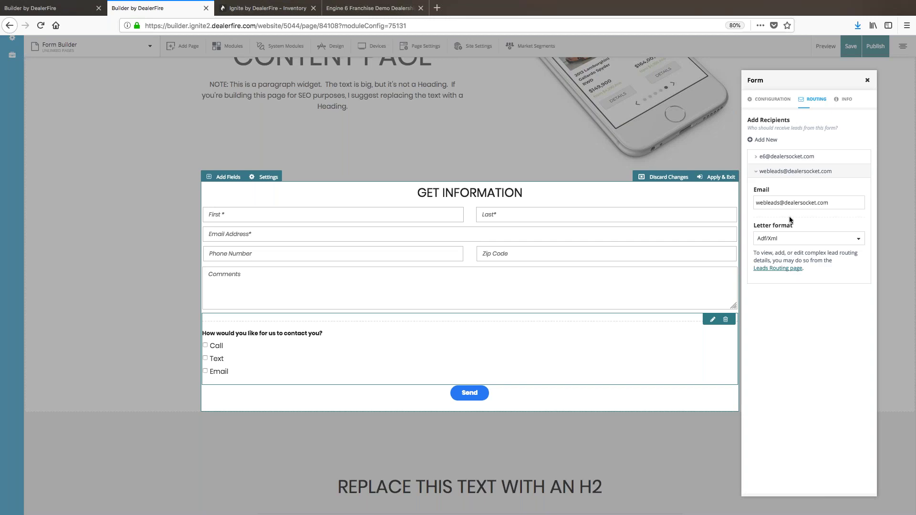
click(774, 173)
click(773, 157)
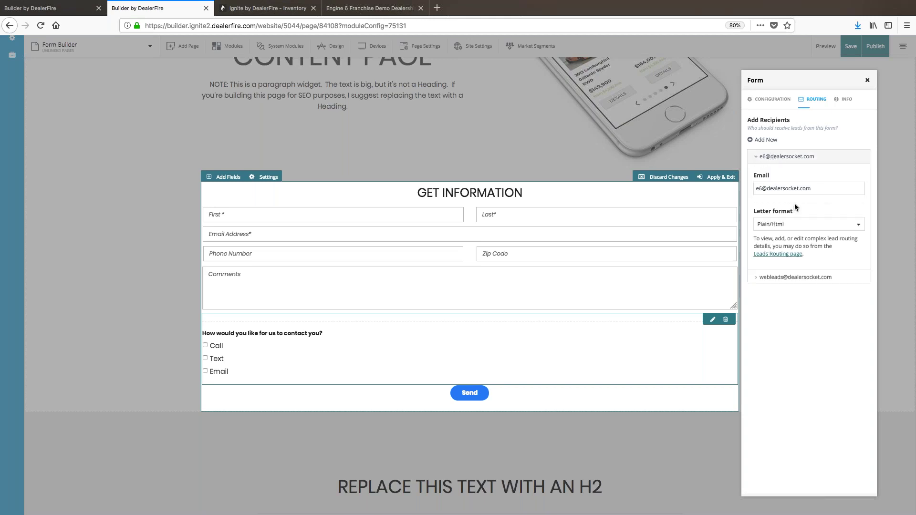
click(776, 160)
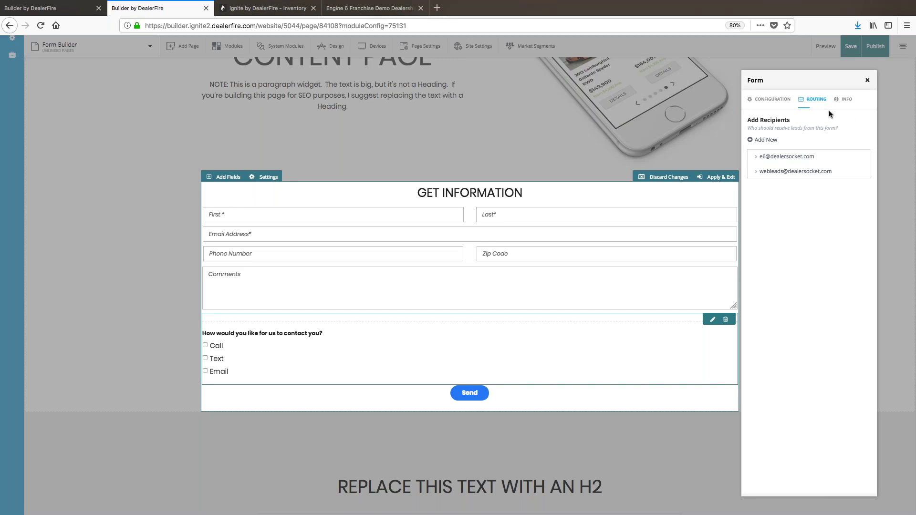
click(842, 100)
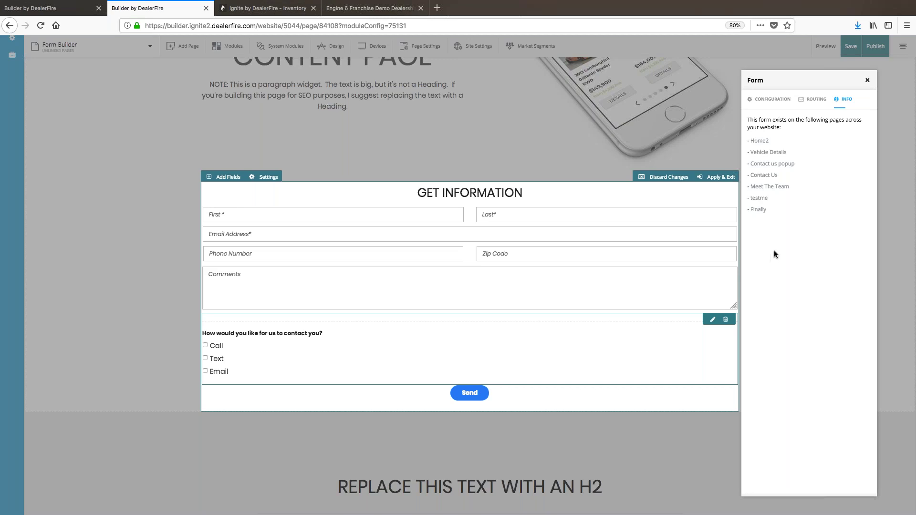
Step: Recheck the form's Settings, Routing and Info tabs, then close the settings panel
click(774, 102)
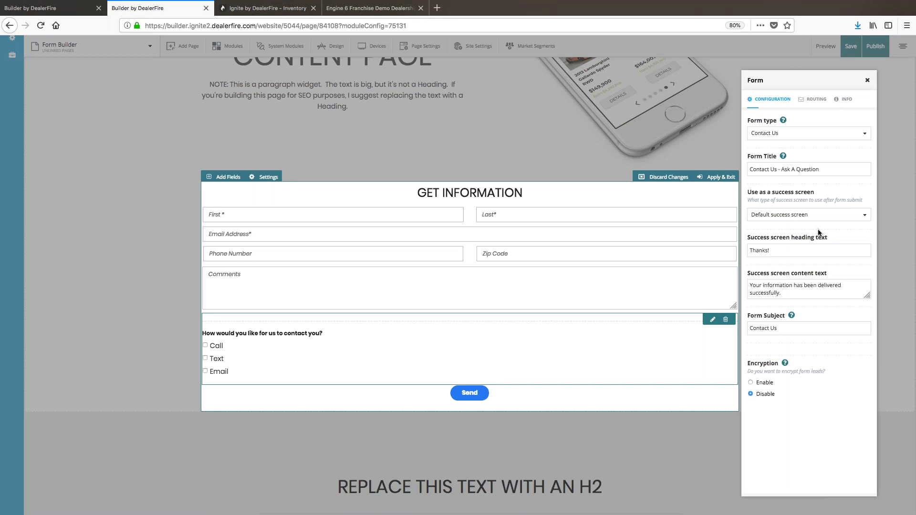
click(816, 100)
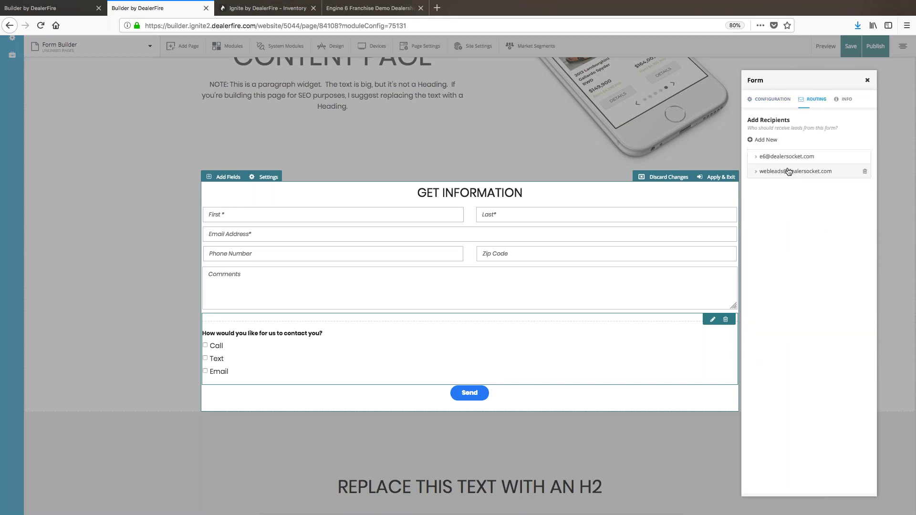
click(846, 100)
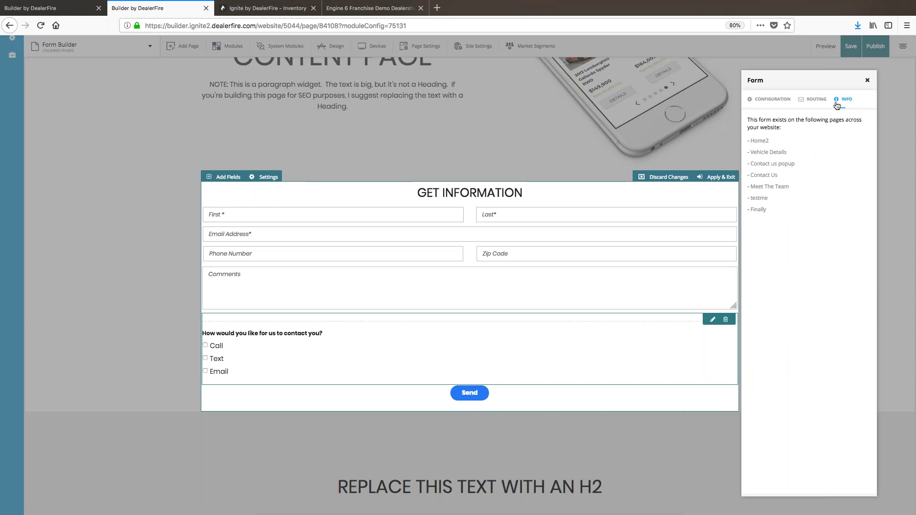
click(867, 82)
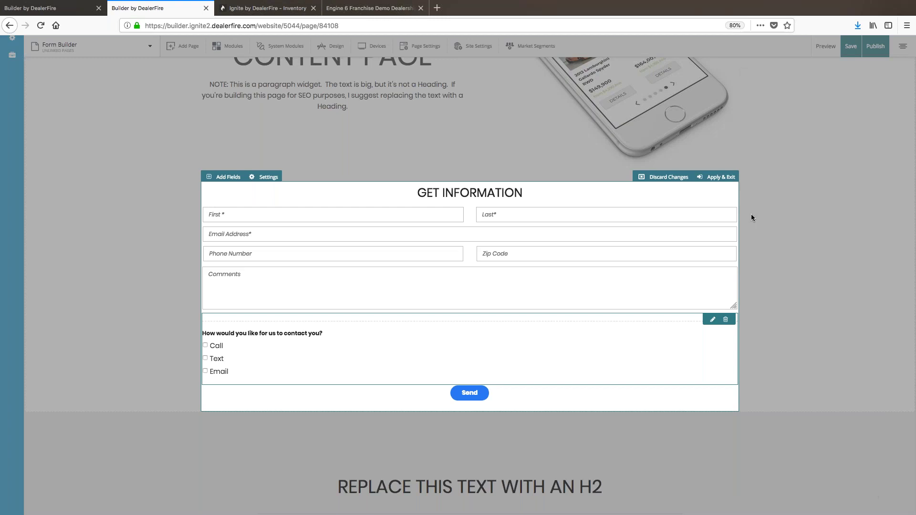
Step: Change the submit button's label from Send to Go!
click(501, 397)
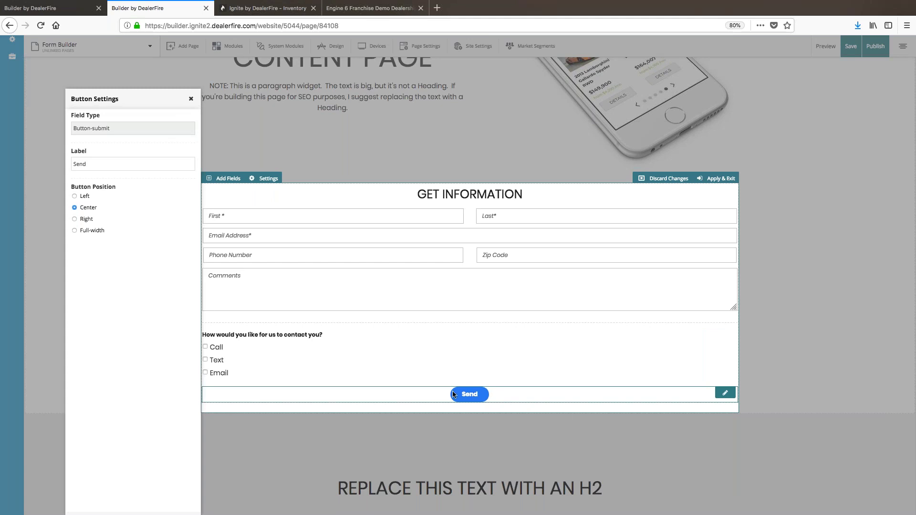
double_click(93, 165)
text(Go!)
click(111, 261)
click(191, 98)
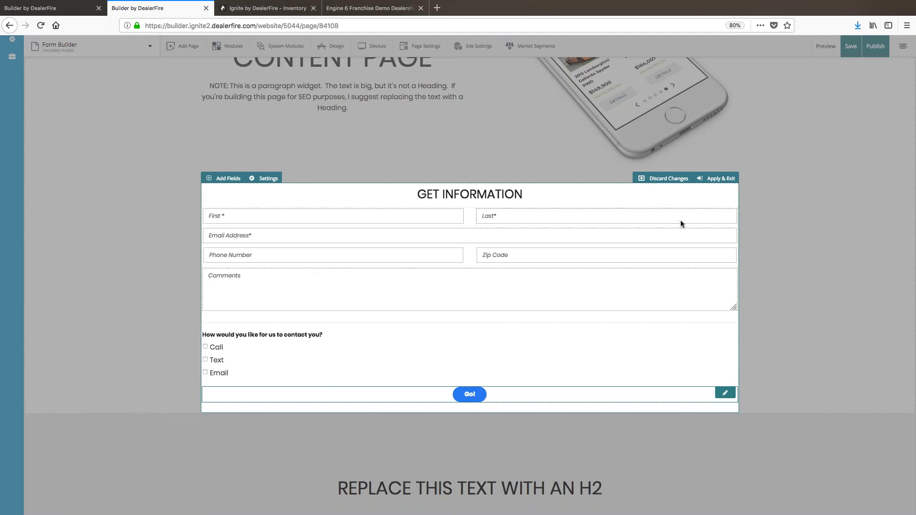
Step: Attempt Apply & Exit and choose Save As New Template in the template prompt
click(723, 178)
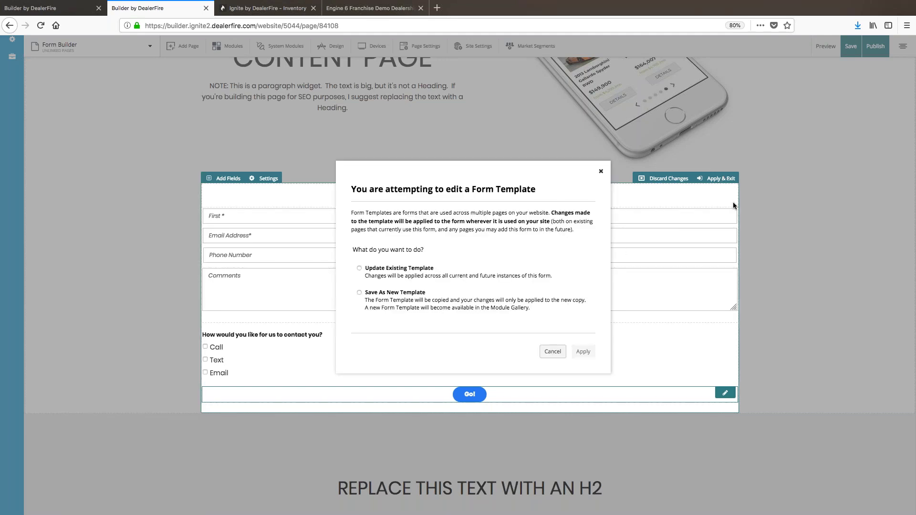
click(601, 171)
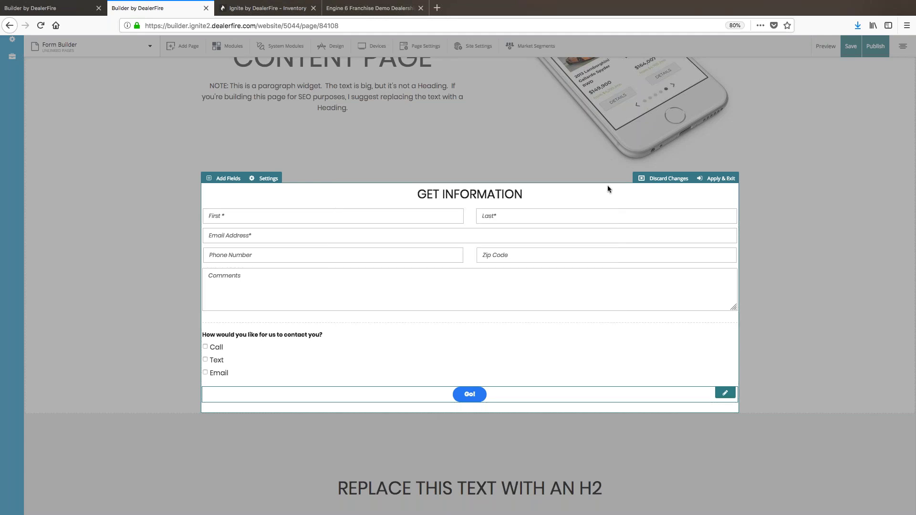
click(717, 179)
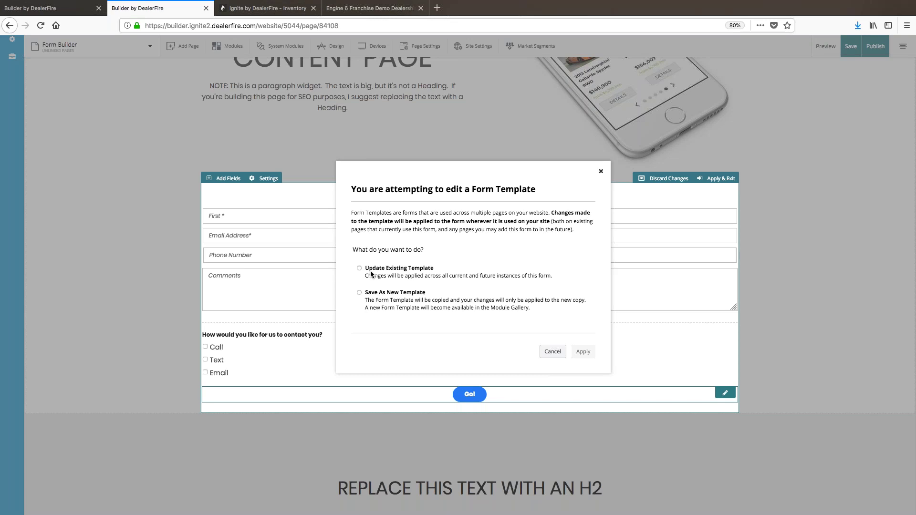
click(371, 274)
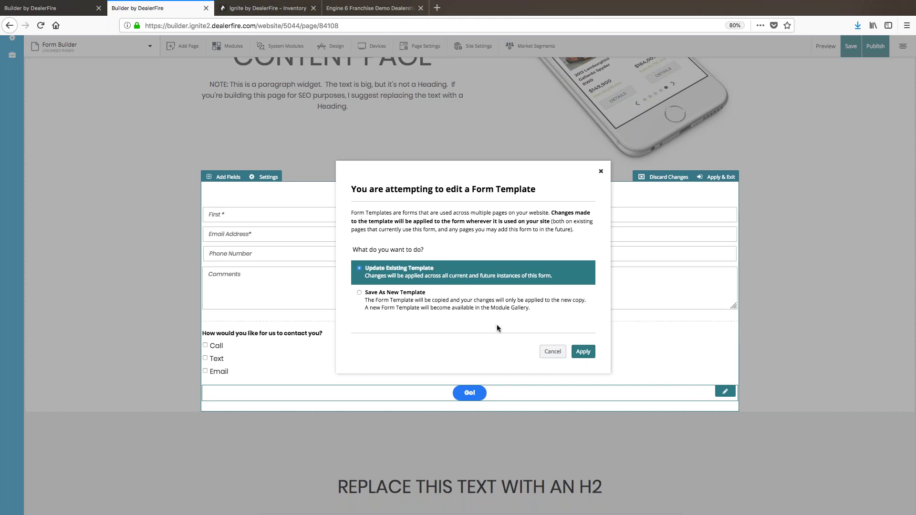
click(375, 294)
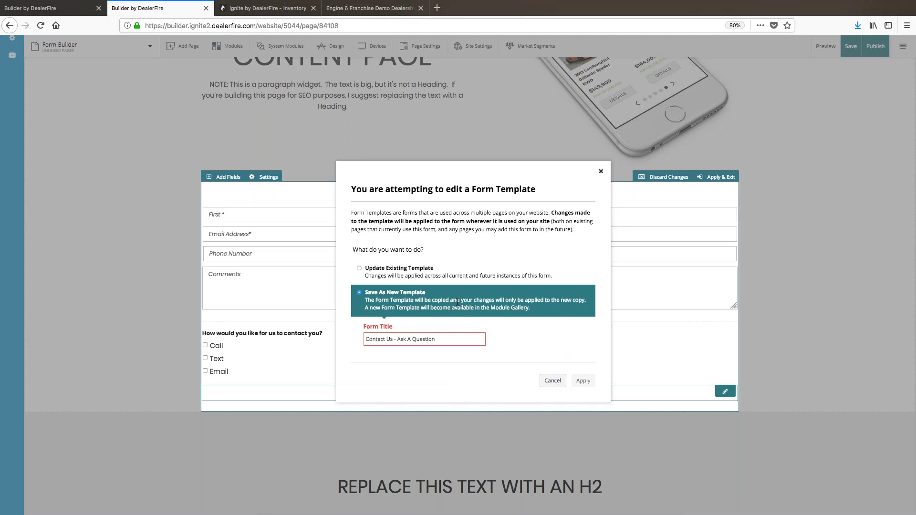
Step: Set the new template's Form Title to Parts Order 1, then dismiss without applying
triple_click(447, 338)
text(Parts Order)
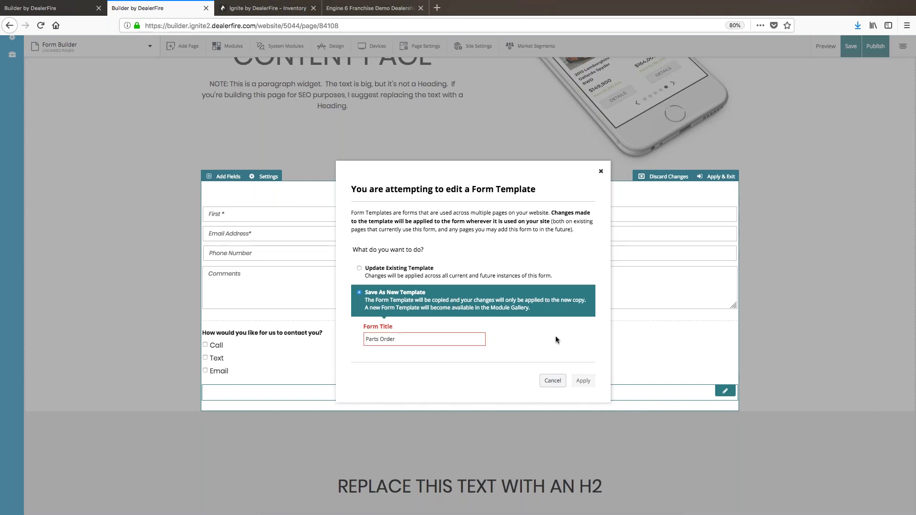
text( 1)
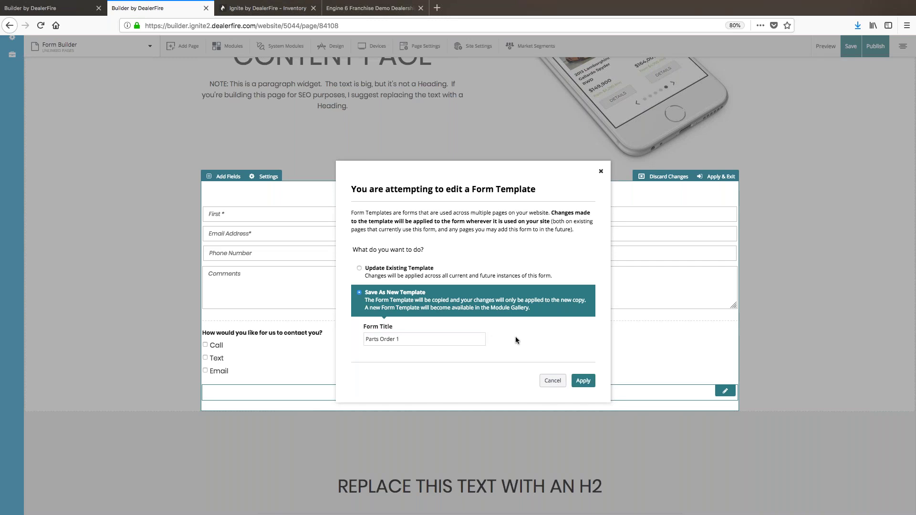
scroll(396, 353, down, 1)
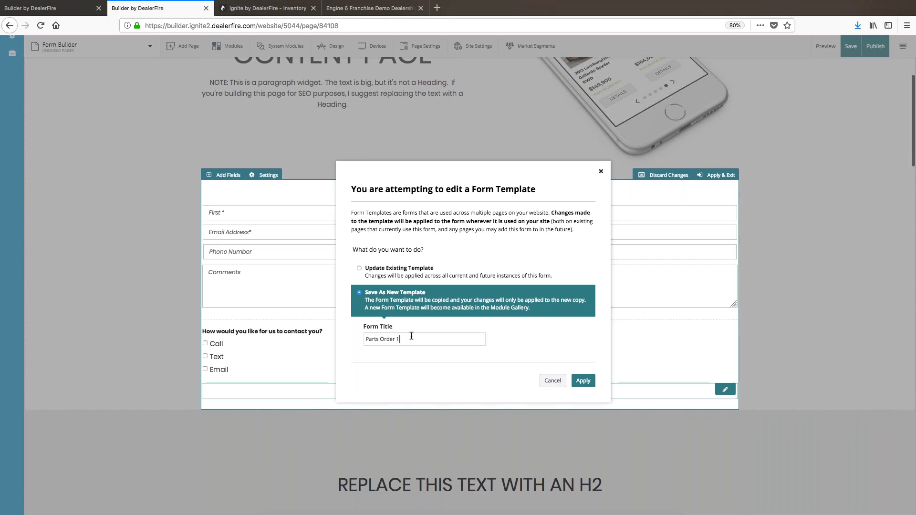
key(BackSpace)
key(BackSpace)
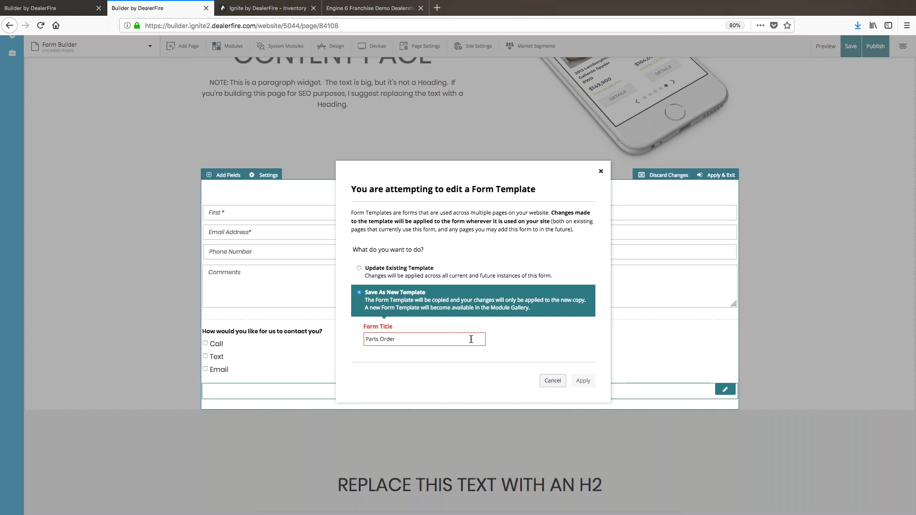
mouse_move(383, 328)
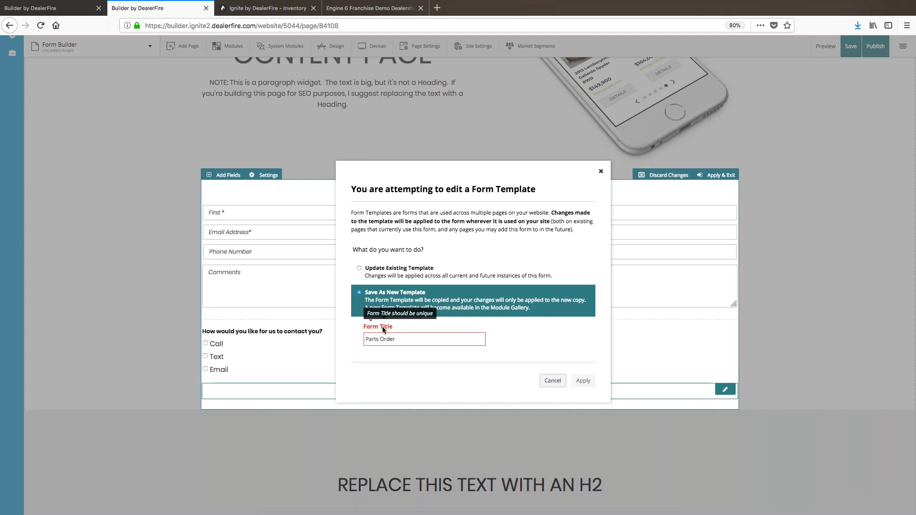
text(1)
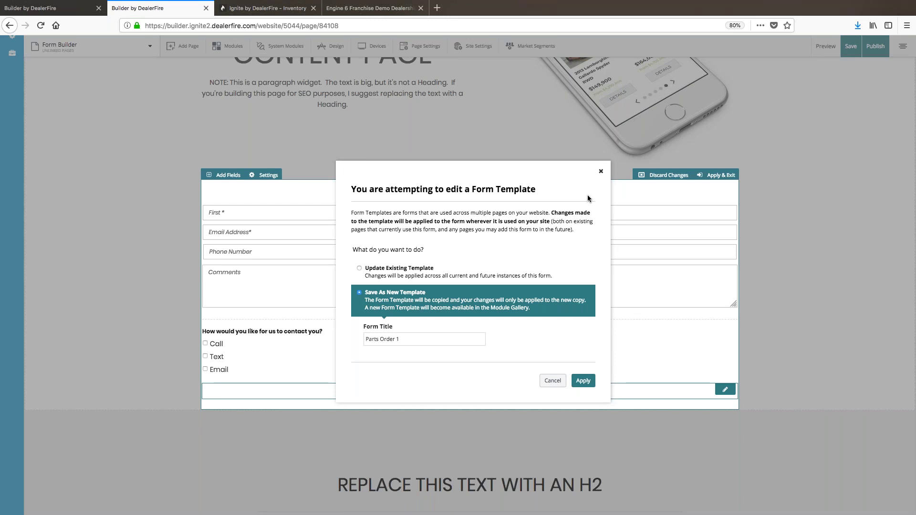
click(601, 171)
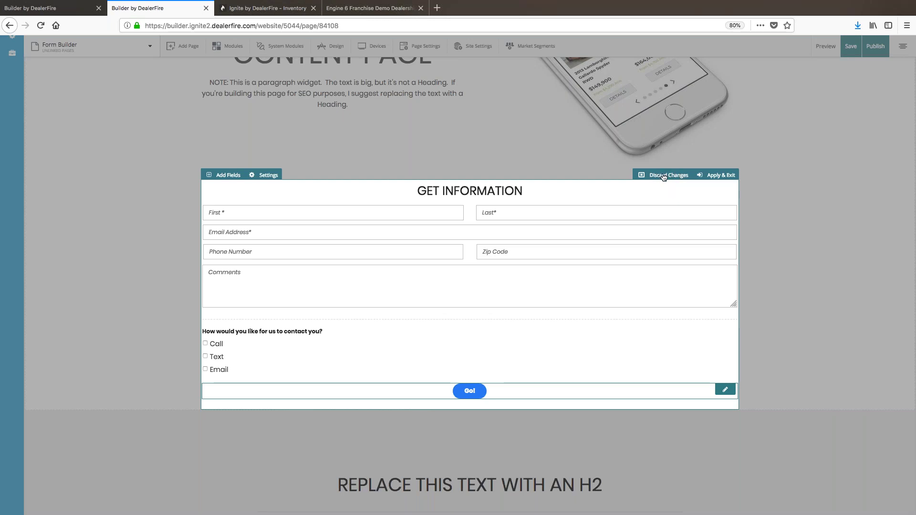
Step: Discard all form edits, restoring the ASK A QUESTION form with its Send button
click(664, 177)
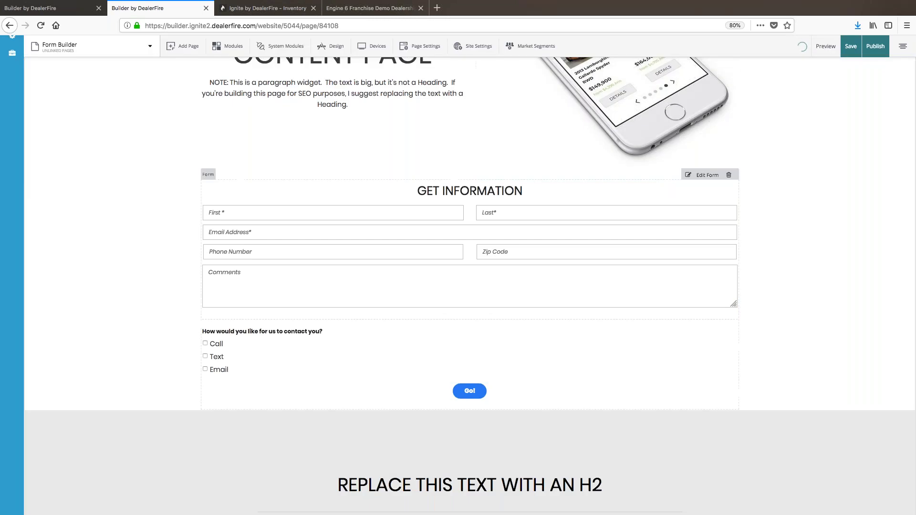
scroll(700, 219, up, 1)
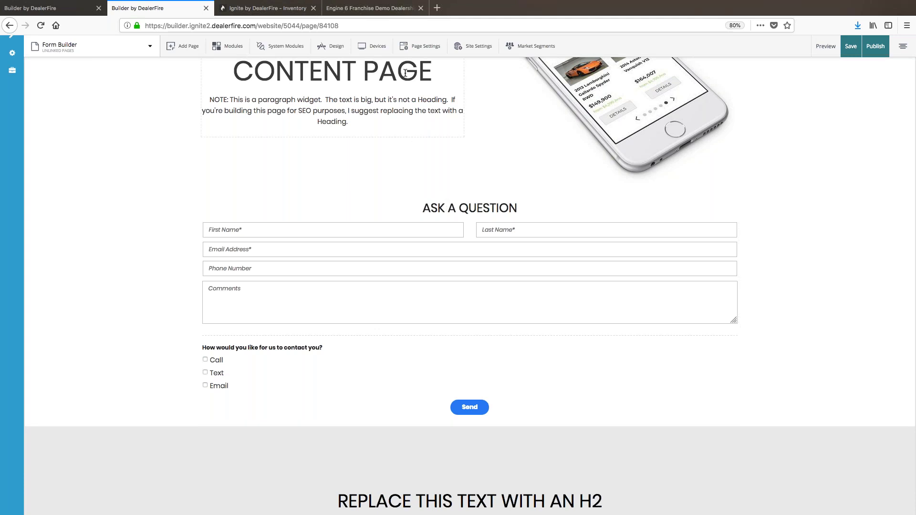
Step: Preview the page in Samsung Galaxy Tab 3 tablet view, rotated to landscape
click(381, 43)
click(380, 106)
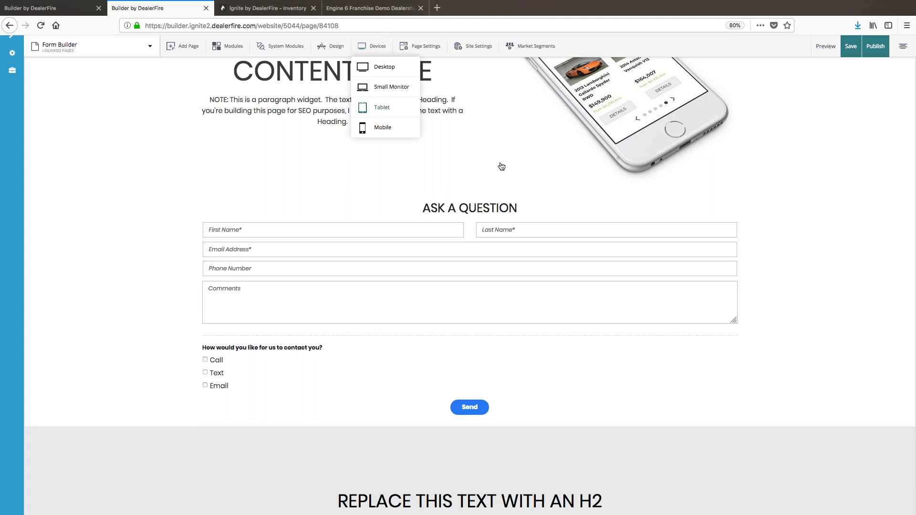
scroll(500, 164, down, 5)
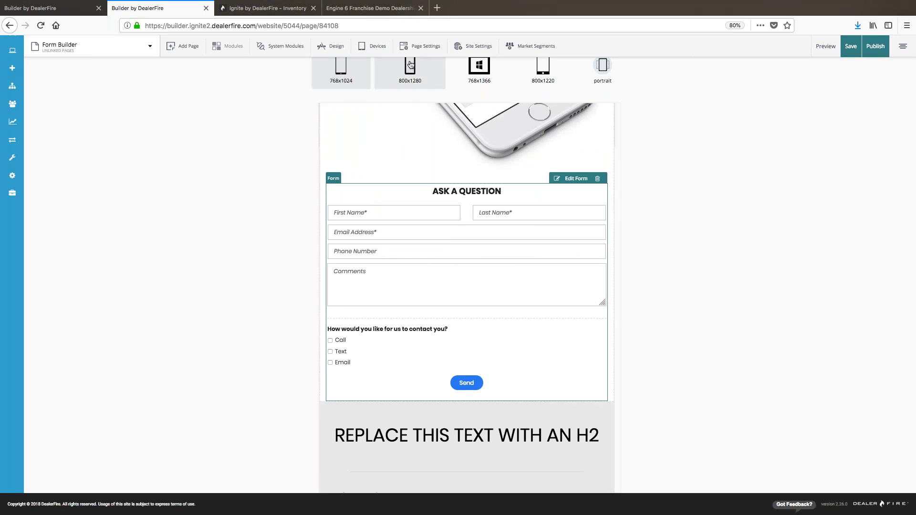
click(603, 65)
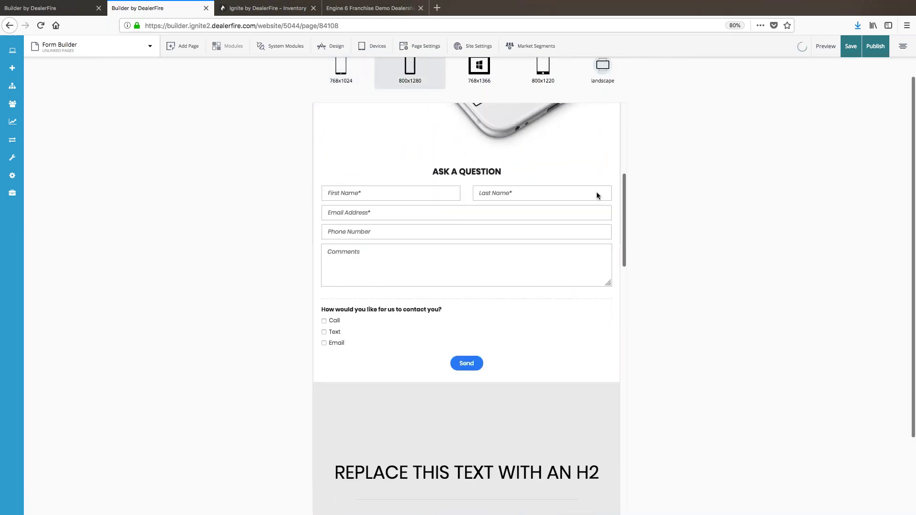
scroll(556, 200, up, 3)
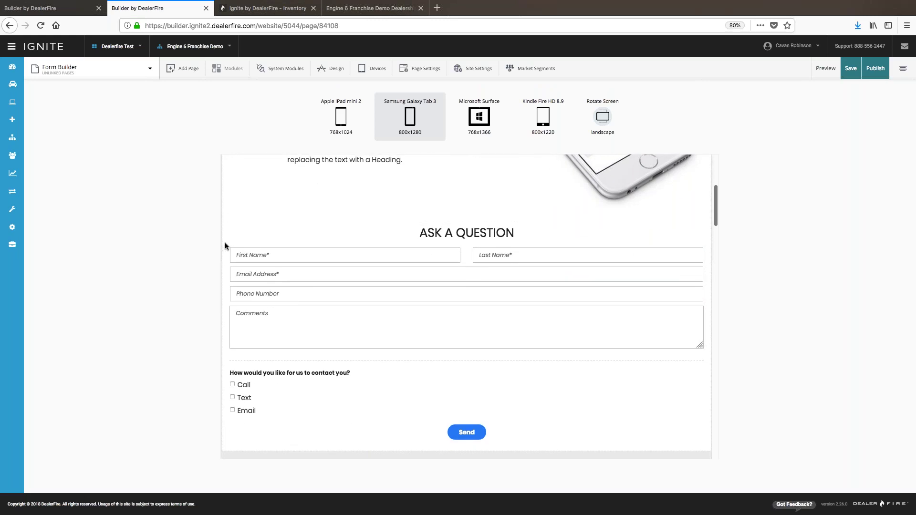
Step: Select the form module and rotate the preview back to 800x1280 portrait
mouse_move(229, 243)
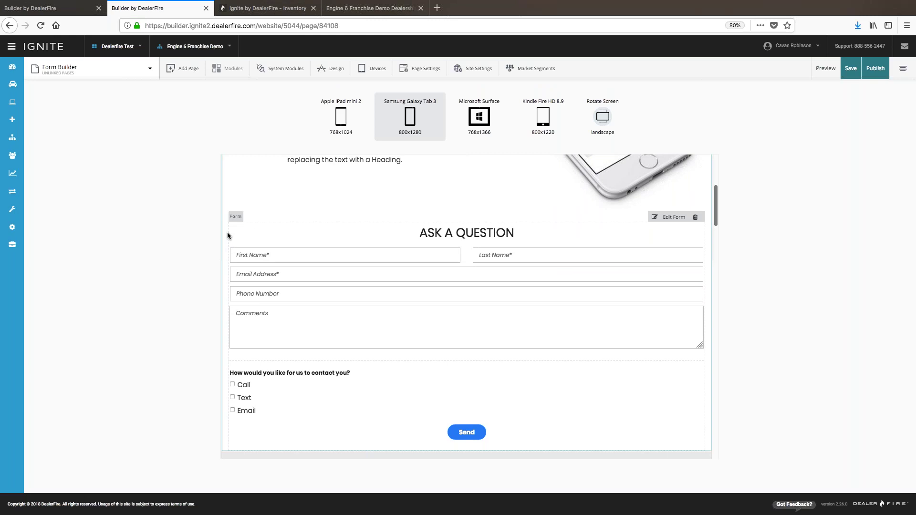
click(545, 238)
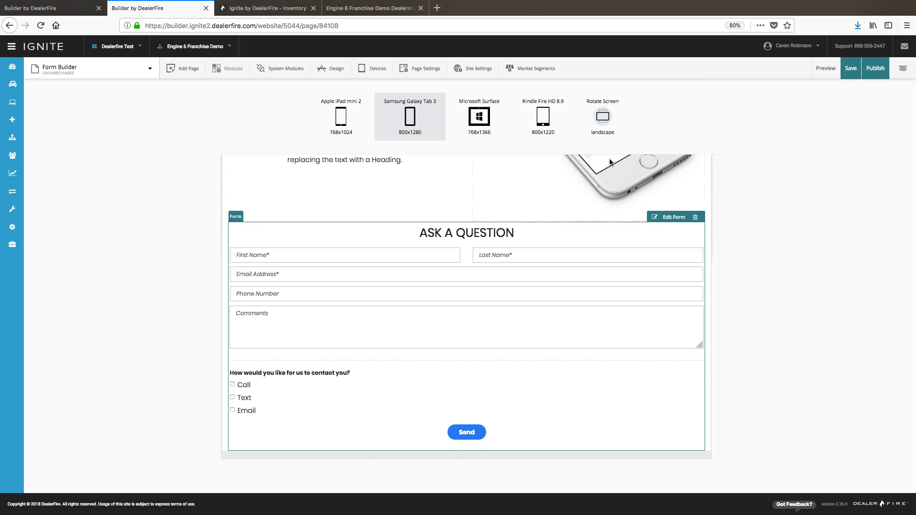
click(603, 118)
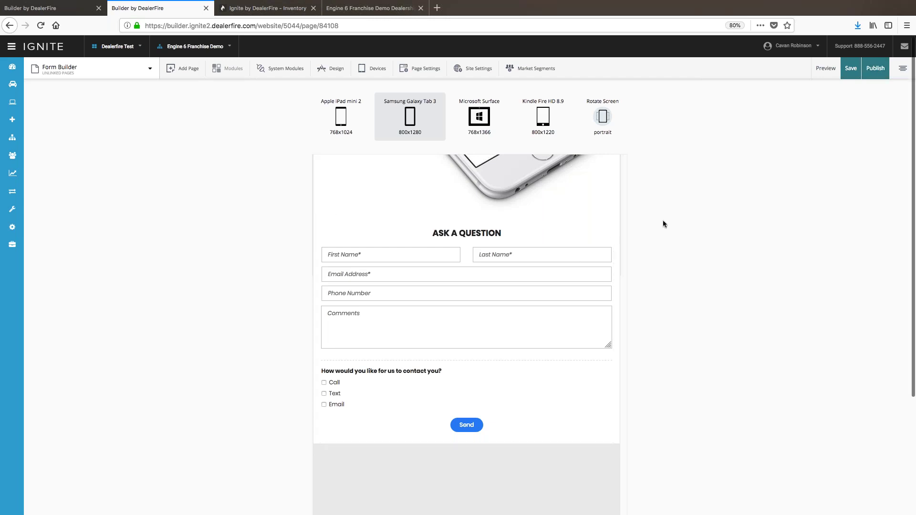
scroll(662, 219, down, 2)
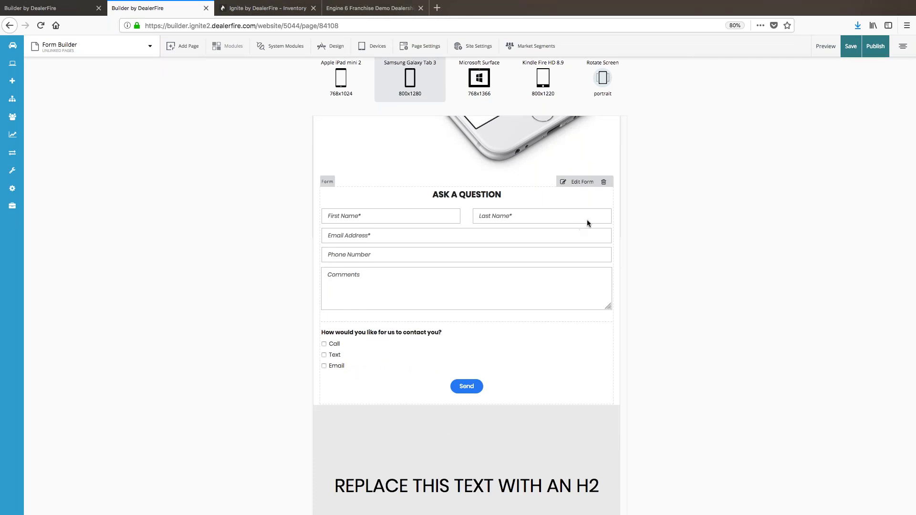
scroll(627, 200, down, 1)
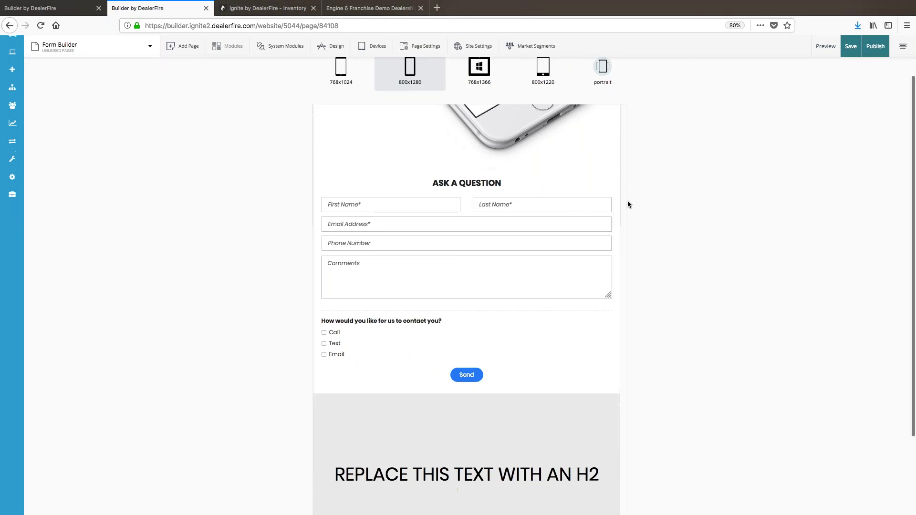